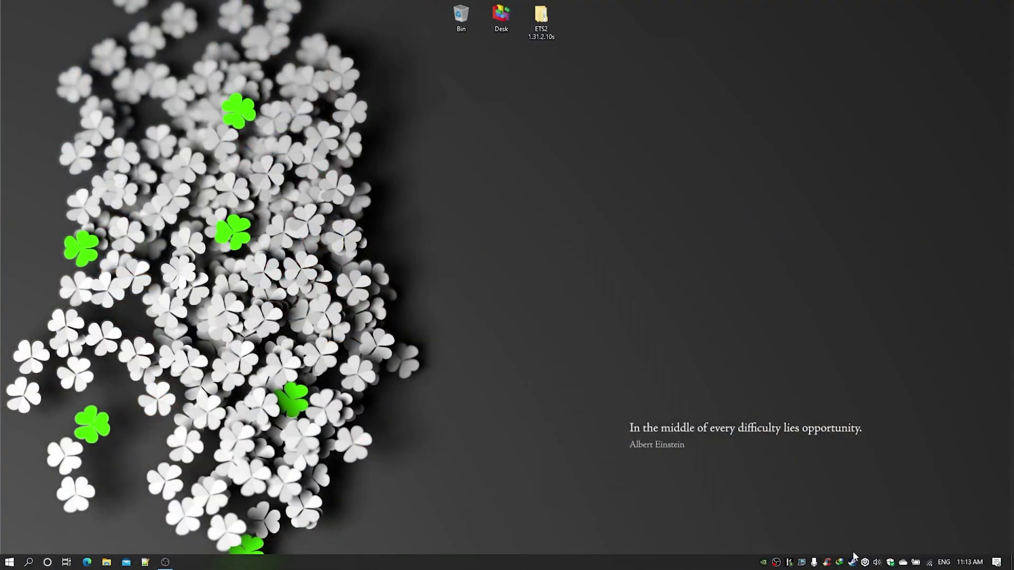
# Open Steam and bring up the beta settings in the properties of Euro Truck Simulator 2 from the game library
pyautogui.doubleClick(854, 556)
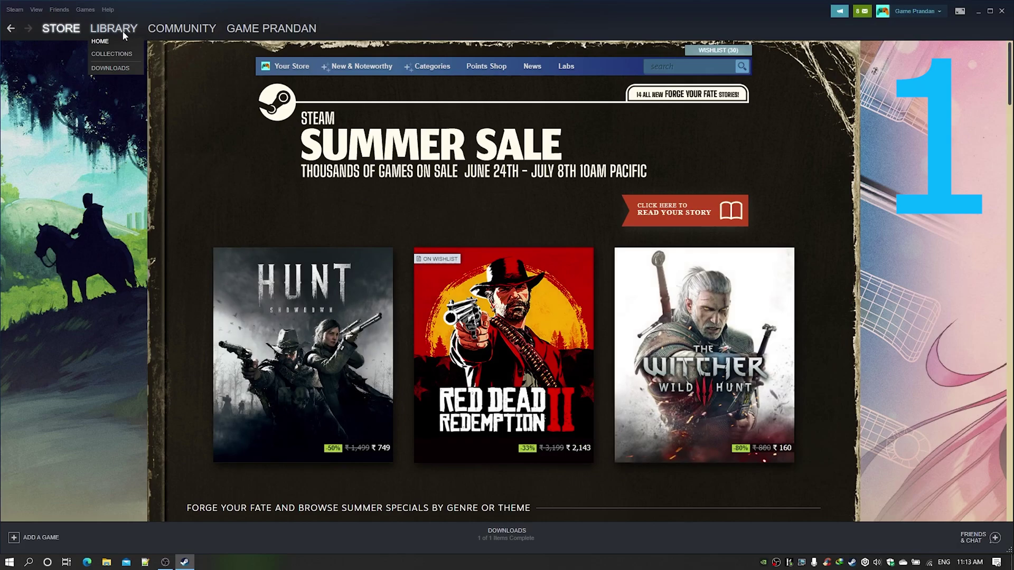
pyautogui.click(102, 33)
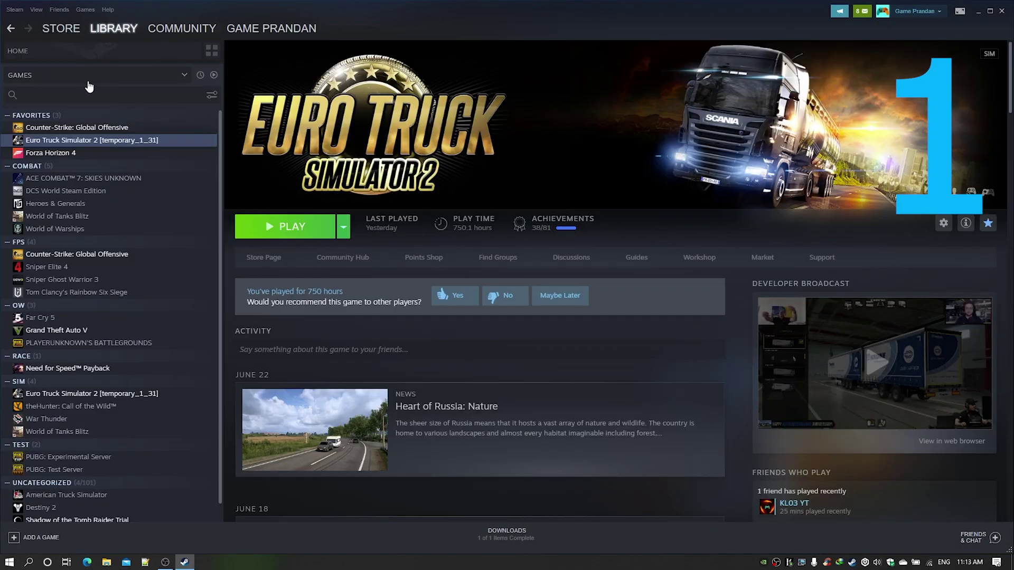
pyautogui.rightClick(95, 142)
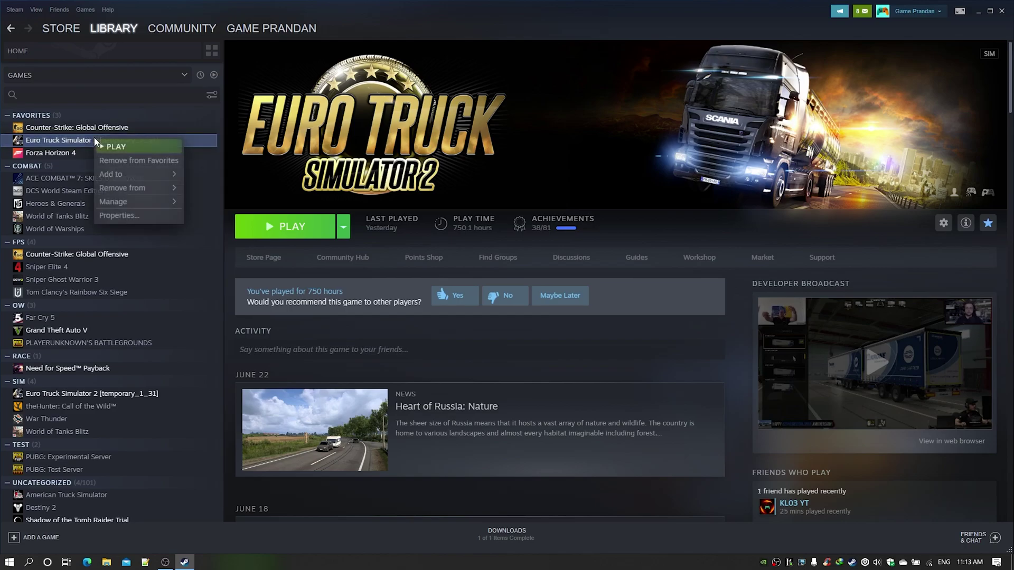
pyautogui.click(112, 213)
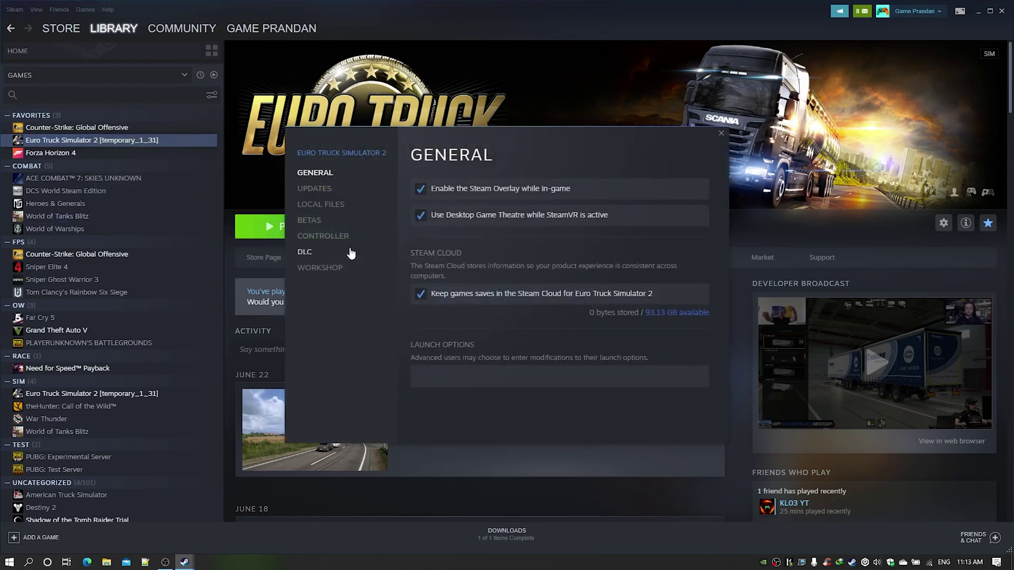
pyautogui.click(315, 223)
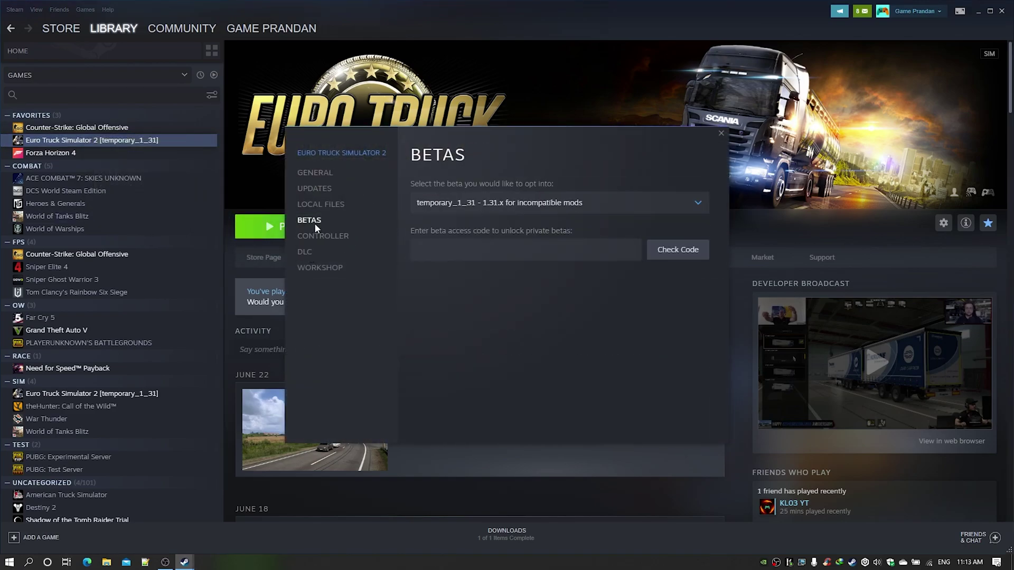
# Set the game's beta participation to None and start the queued update
pyautogui.click(456, 210)
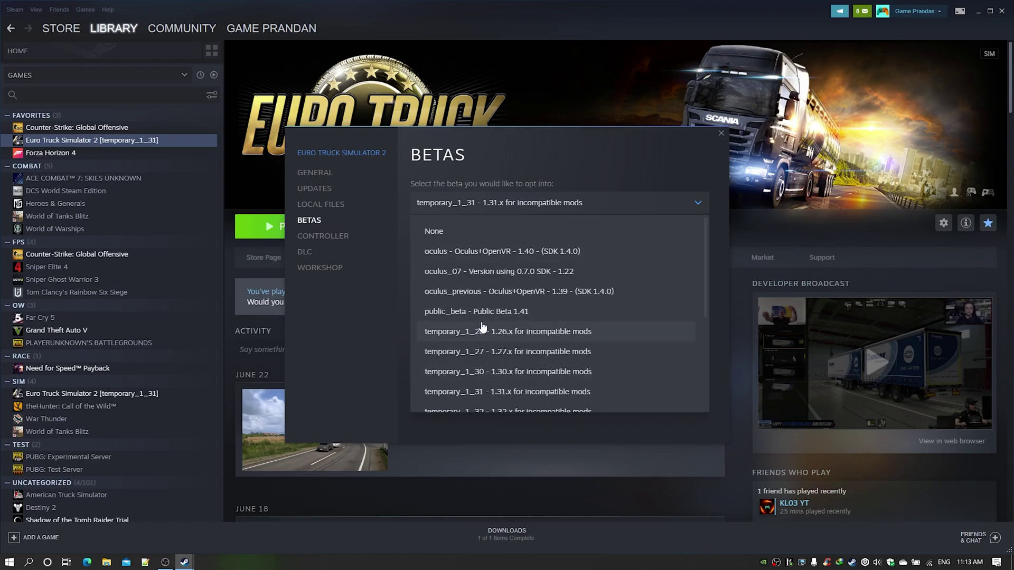
pyautogui.click(434, 232)
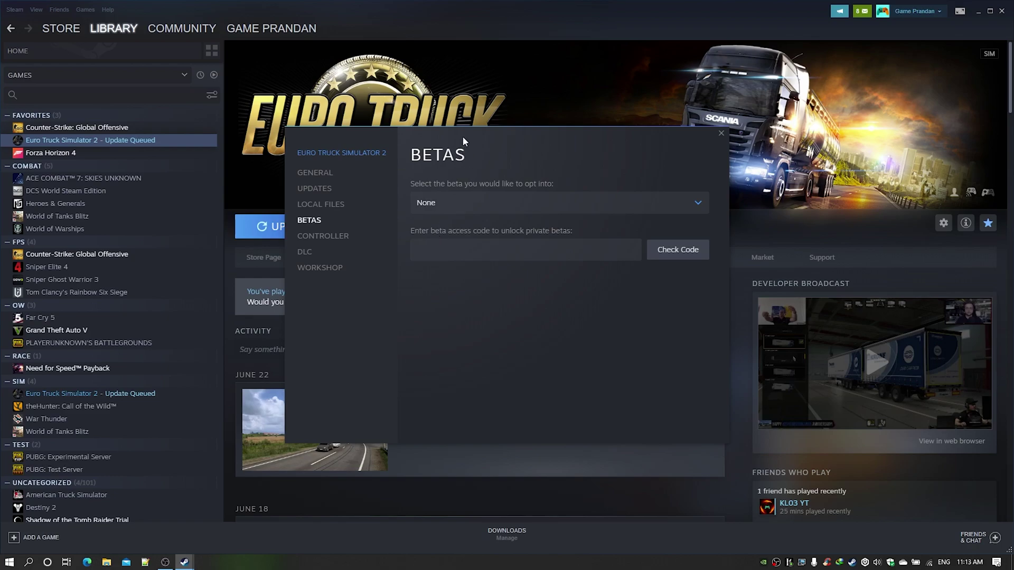
pyautogui.moveTo(463, 137); pyautogui.dragTo(589, 127)
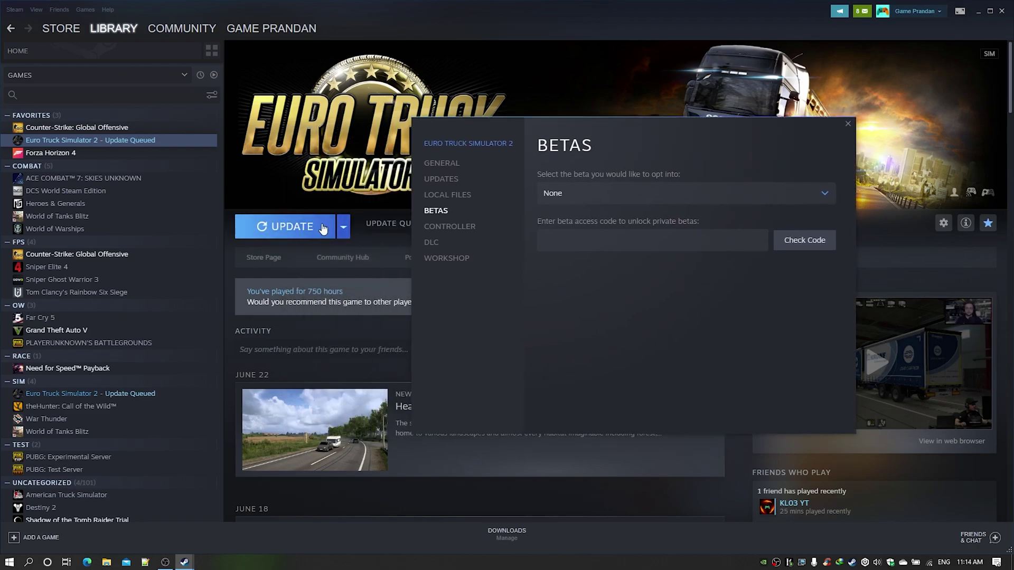
pyautogui.click(299, 226)
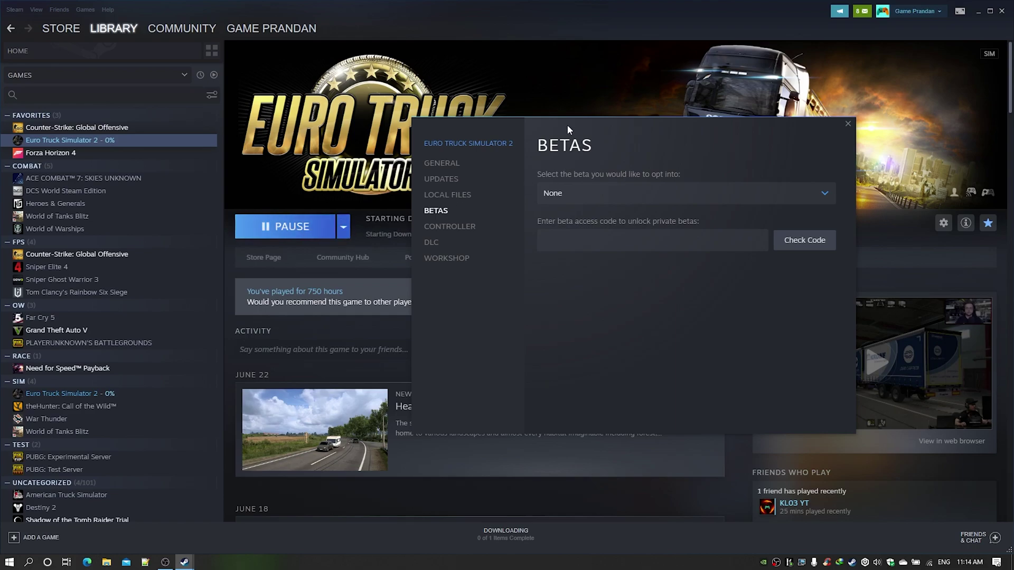
# Switch the game's beta to temporary_1_31 - 1.31.x for incompatible mods
pyautogui.moveTo(568, 125); pyautogui.dragTo(657, 126)
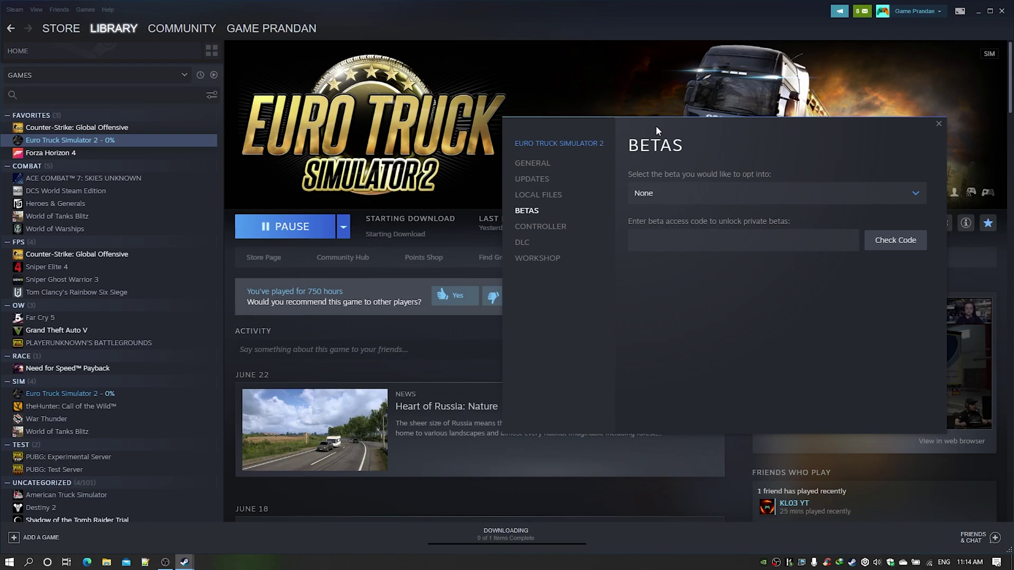
pyautogui.click(741, 195)
pyautogui.scroll(-1, 687, 347)
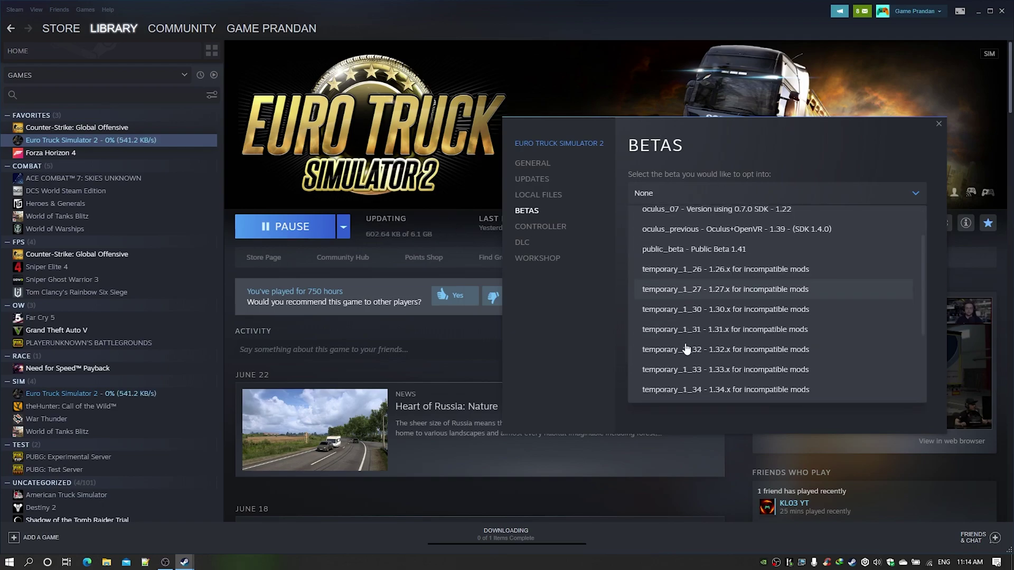
pyautogui.click(688, 329)
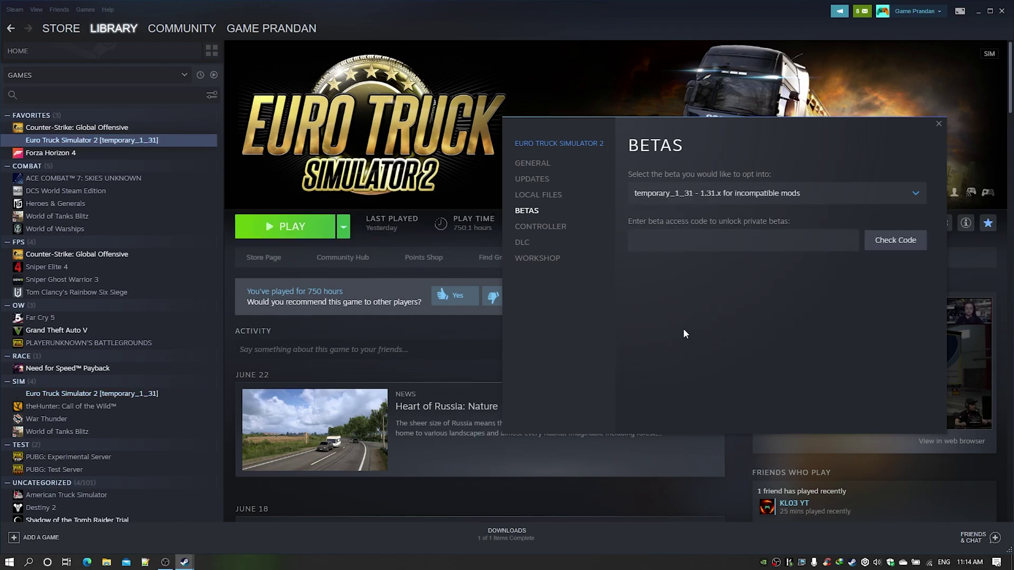
# Examine the full list of beta versions offered for the game, keeping temporary_1_31 selected
pyautogui.click(704, 194)
pyautogui.scroll(-2, 689, 306)
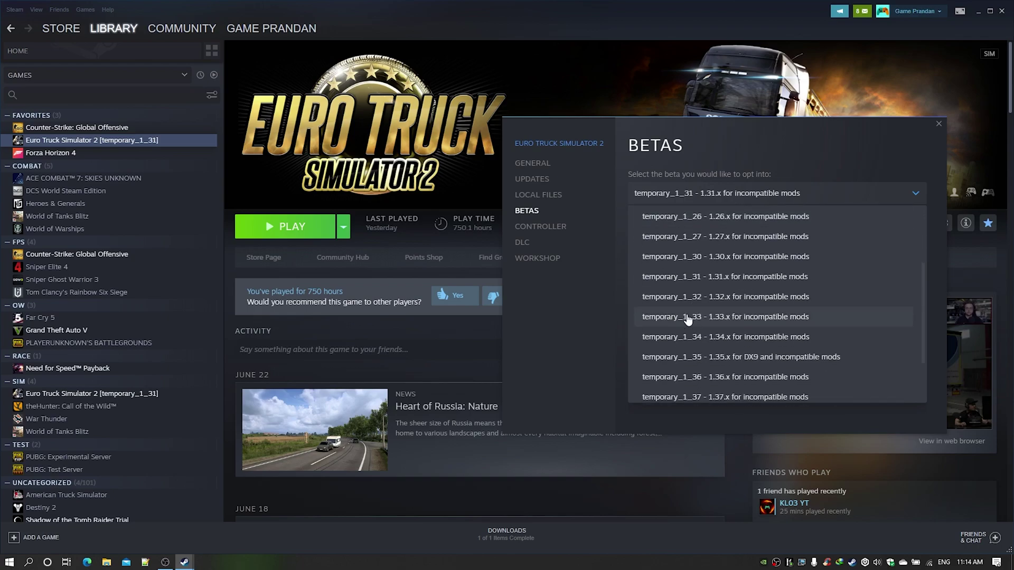
pyautogui.scroll(-3, 689, 332)
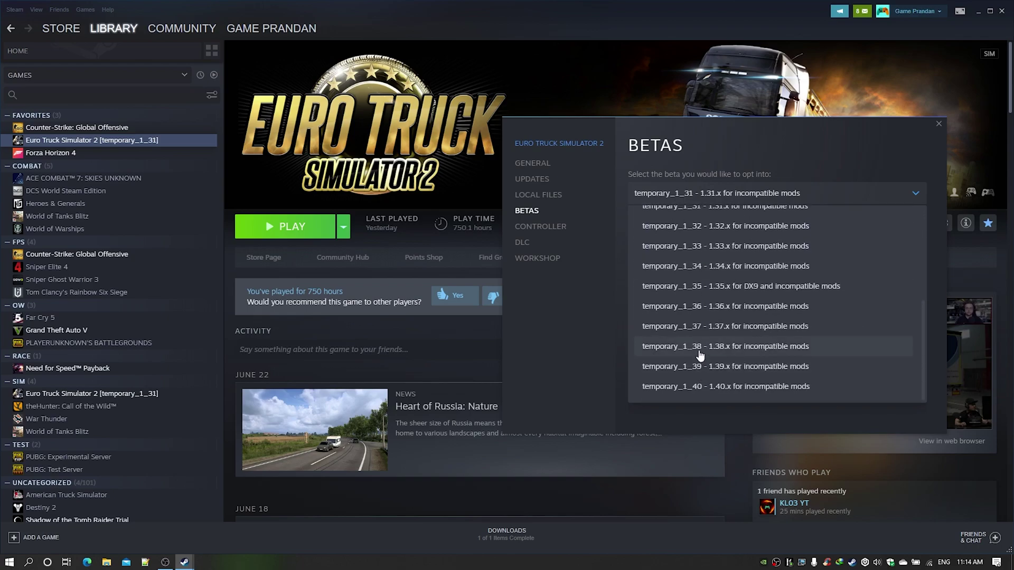
pyautogui.scroll(3, 700, 332)
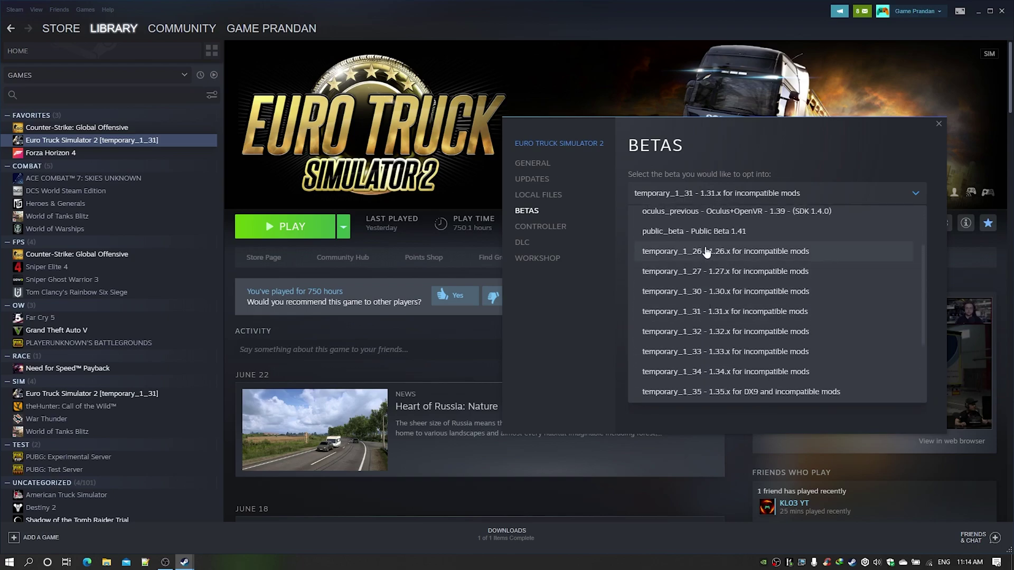
pyautogui.scroll(-3, 705, 280)
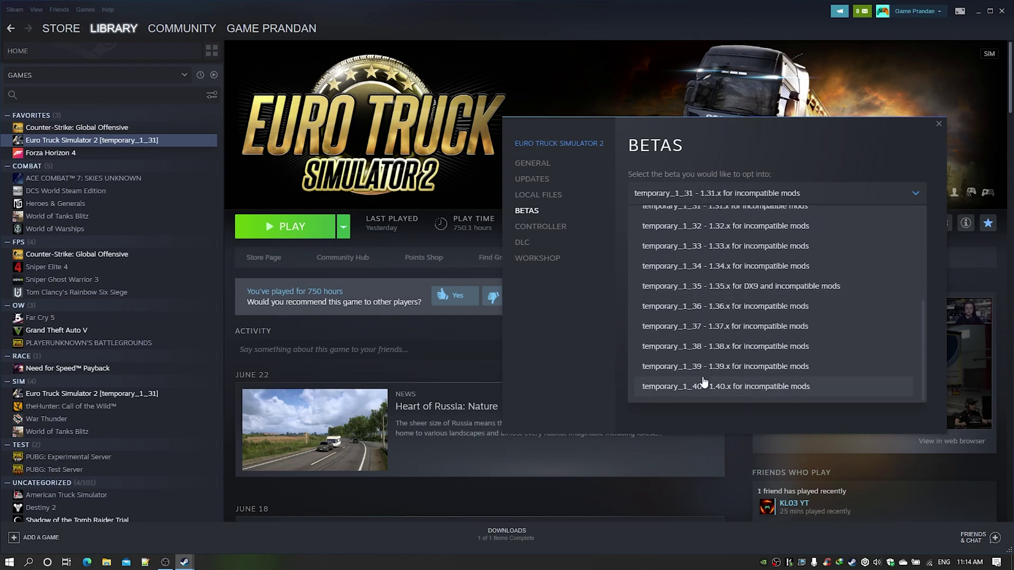
pyautogui.scroll(3, 702, 328)
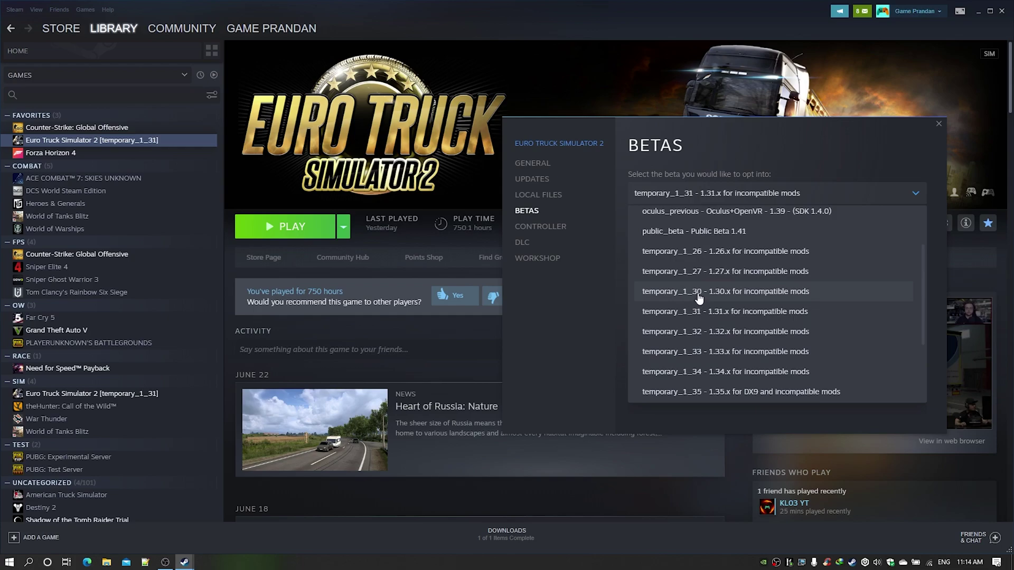
pyautogui.click(701, 312)
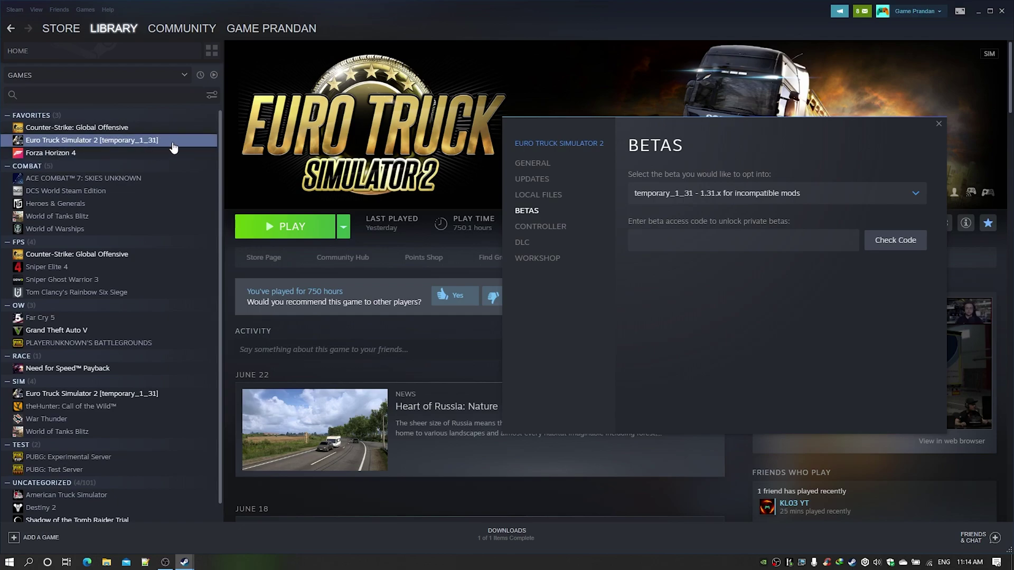
# Opt into the temporary_1_36 - 1.36.x for incompatible mods beta and start its update
pyautogui.click(666, 196)
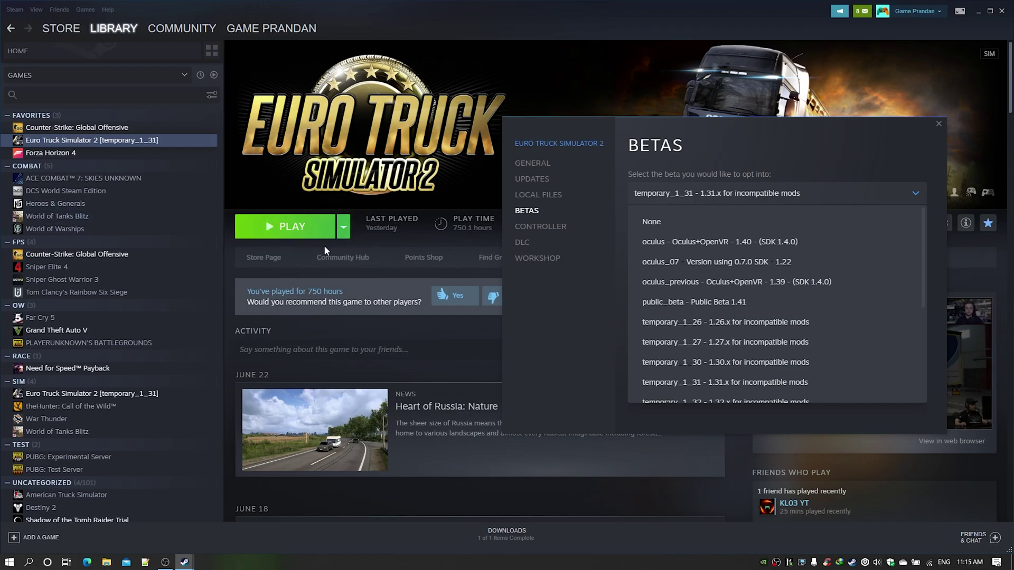
pyautogui.scroll(-2, 714, 280)
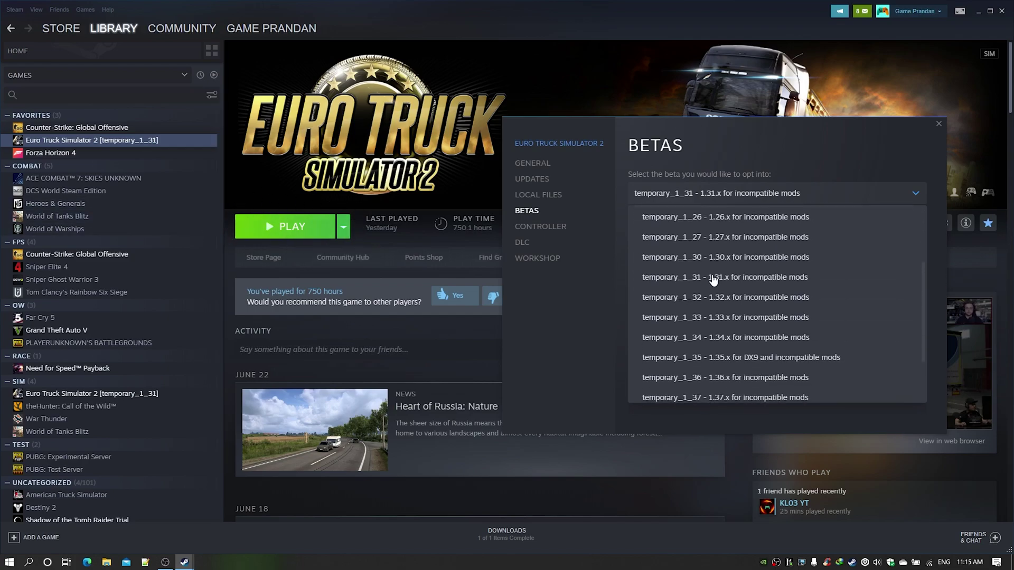
pyautogui.scroll(-3, 718, 341)
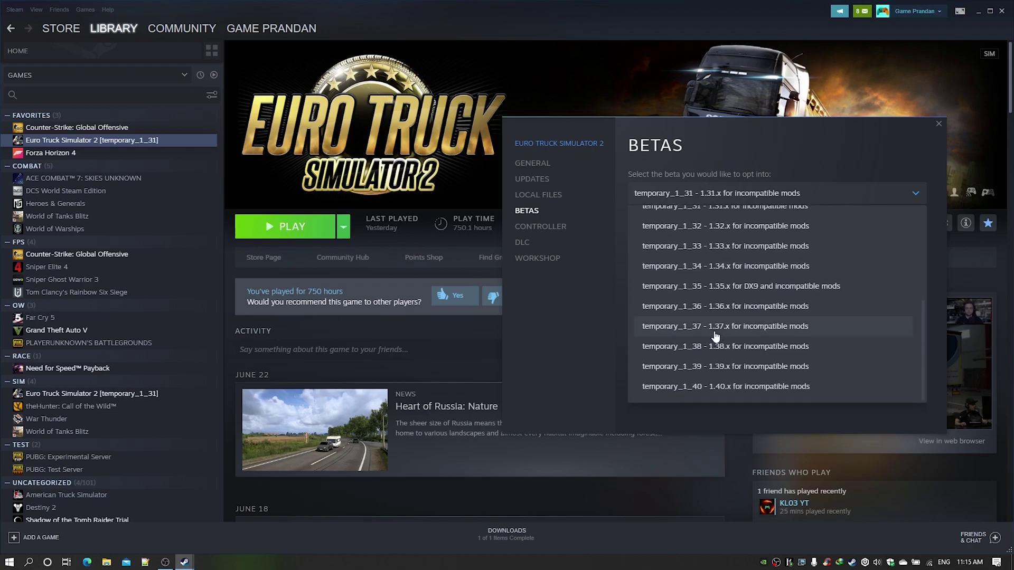
pyautogui.click(735, 308)
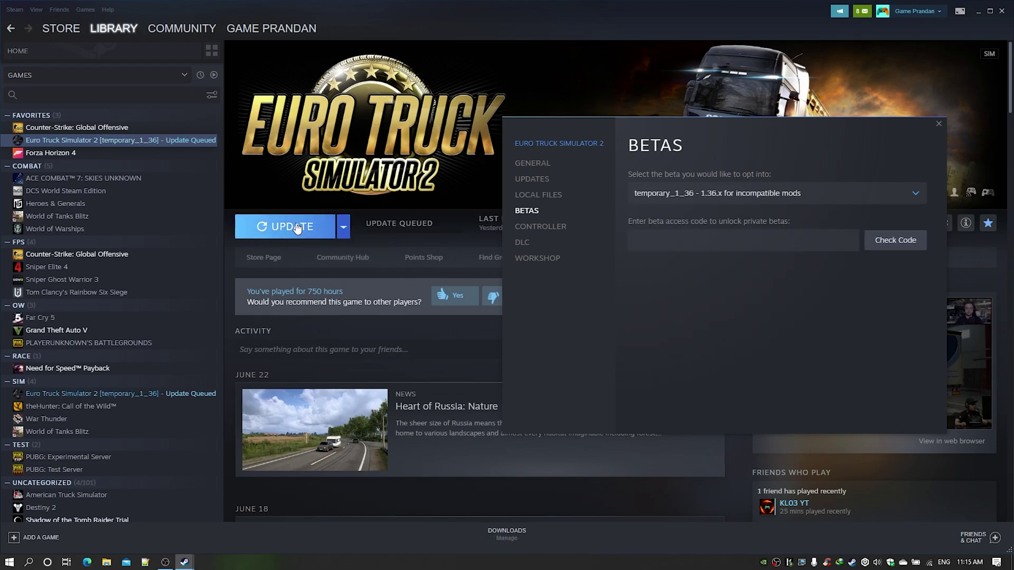
pyautogui.click(275, 228)
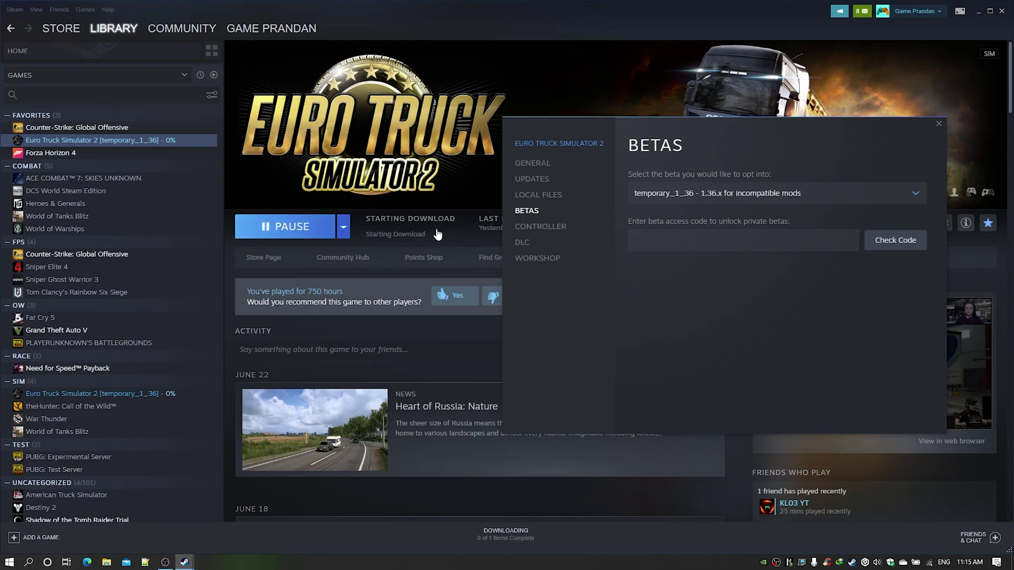
# Set the game's beta to temporary_1_31 - 1.31.x for incompatible mods and close the properties
pyautogui.click(678, 196)
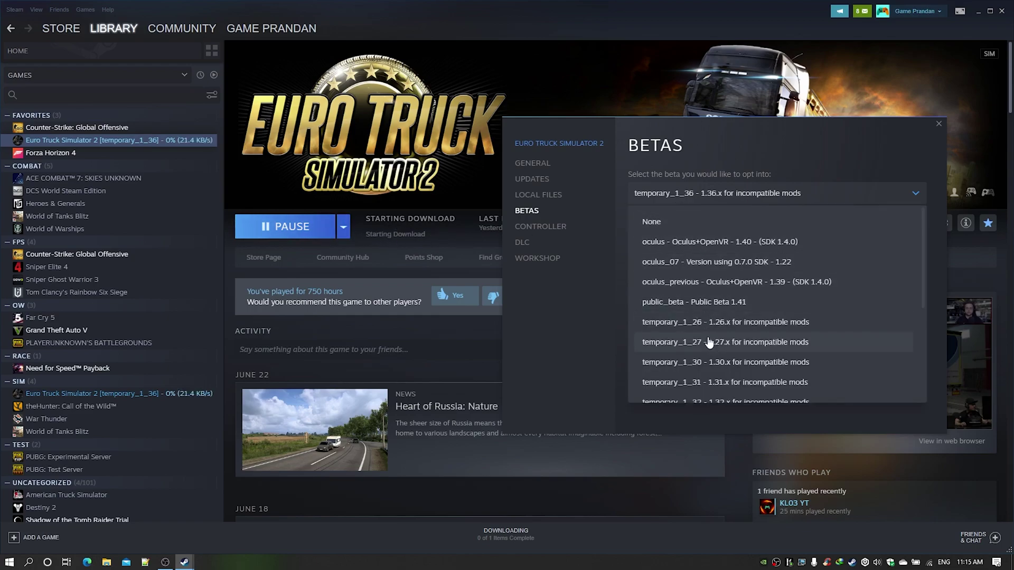
pyautogui.scroll(-1, 708, 343)
pyautogui.click(722, 329)
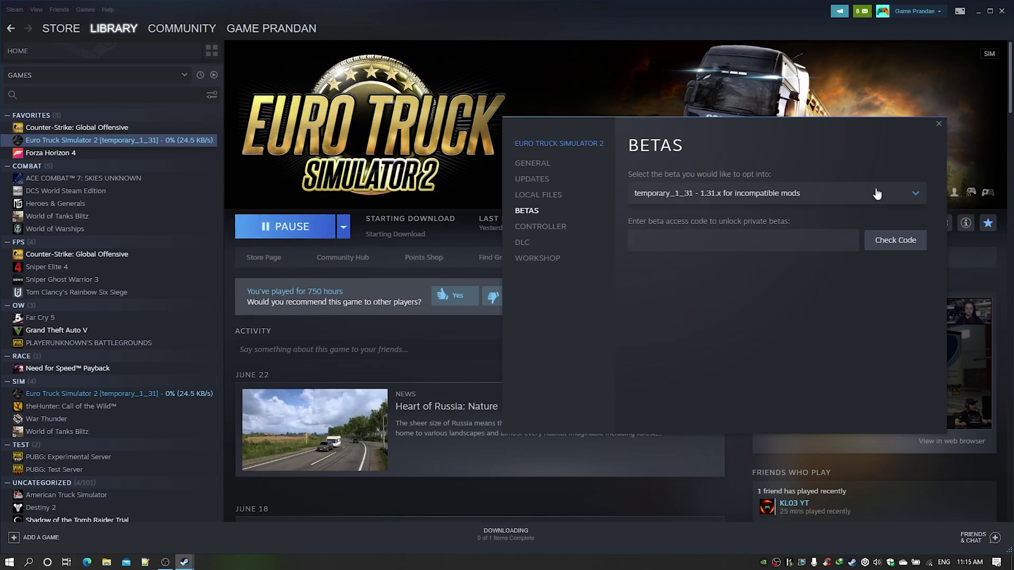
pyautogui.click(939, 124)
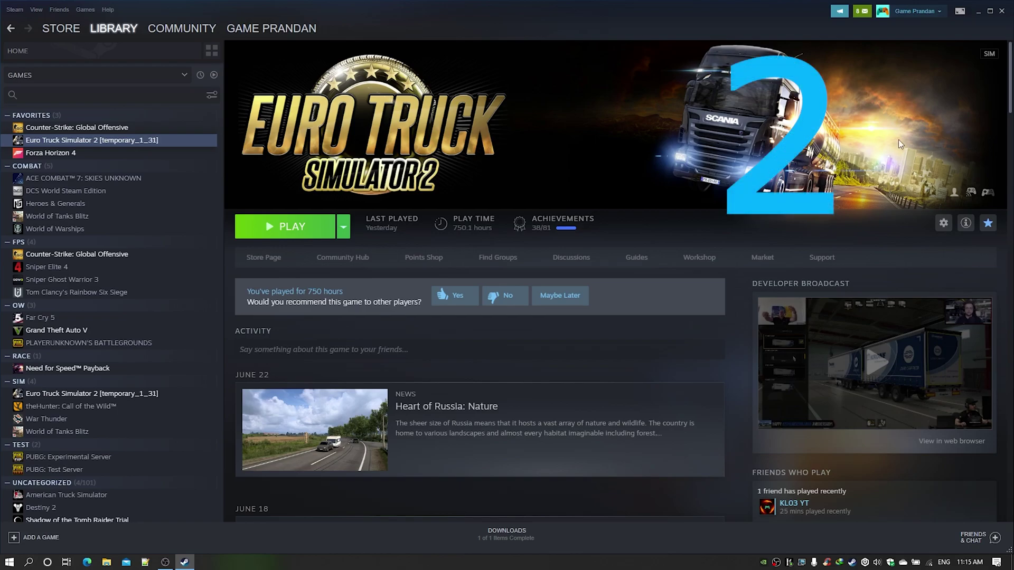
# Close Steam and open the Euro Truck Simulator 2 [RePack =nemos=] folder inside the desktop folder ETS2 1.31.2.10s
pyautogui.click(1002, 11)
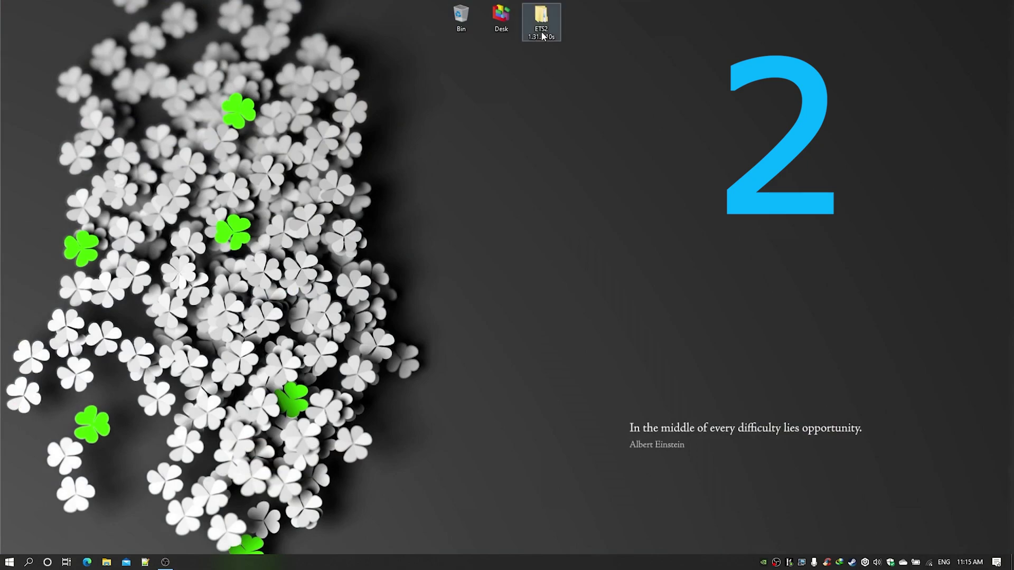
pyautogui.doubleClick(543, 35)
pyautogui.doubleClick(428, 212)
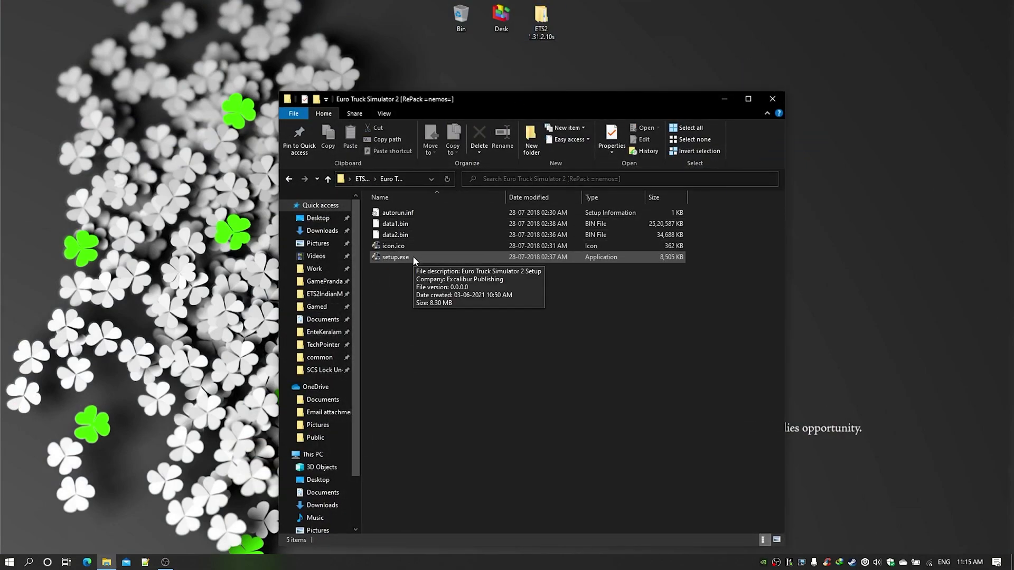
# Run setup.exe, try the install path C:\Program Files (x86)\Euro Truck Simulator 2 1.31, and cancel the installation
pyautogui.doubleClick(411, 260)
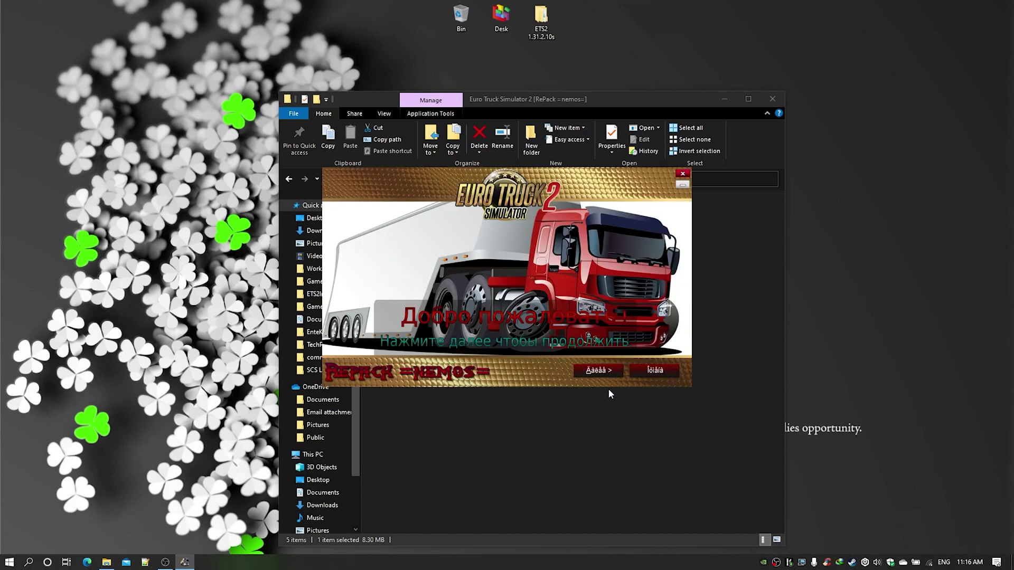
pyautogui.click(602, 372)
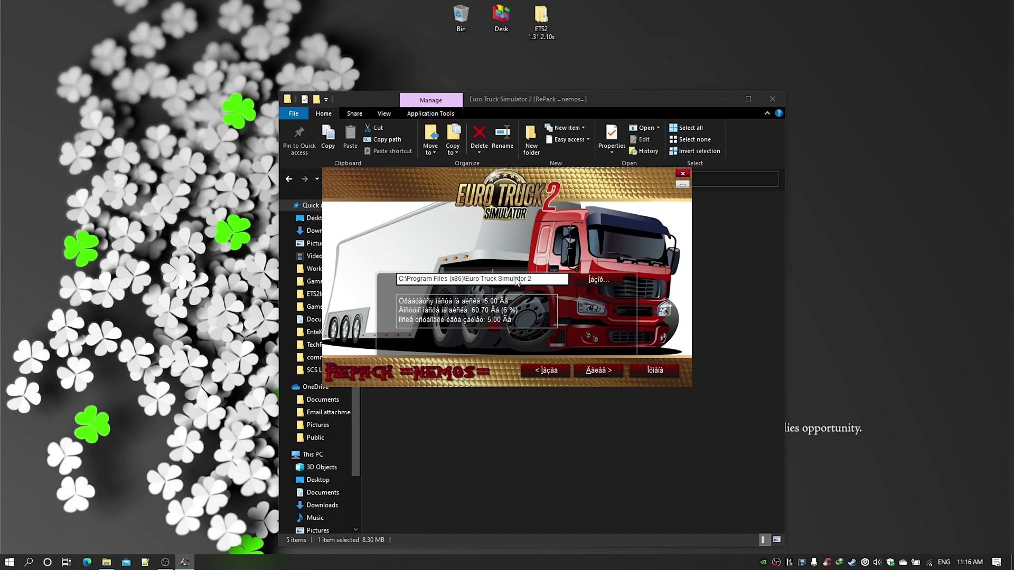
pyautogui.click(580, 275)
pyautogui.click(554, 220)
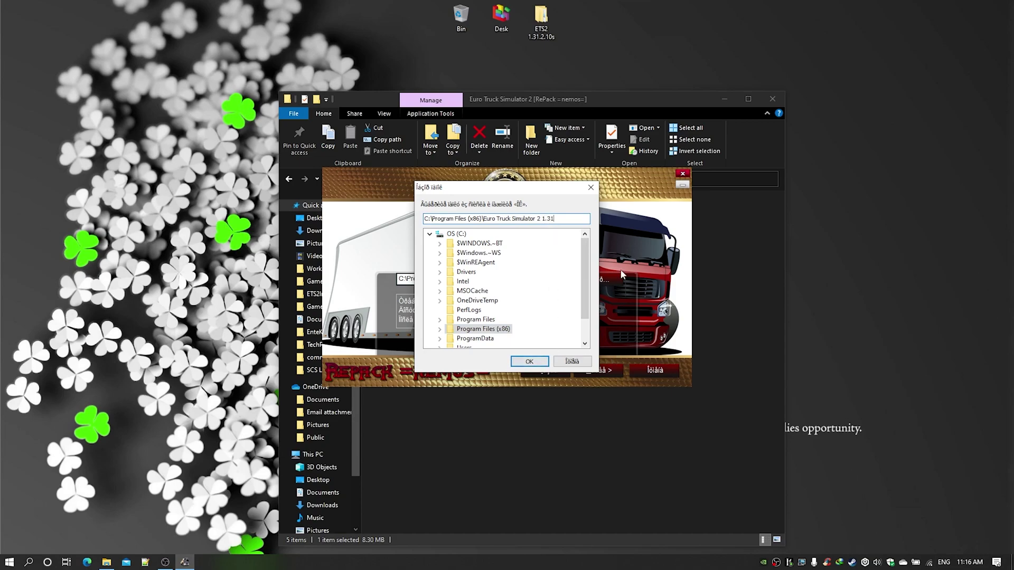
pyautogui.click(591, 188)
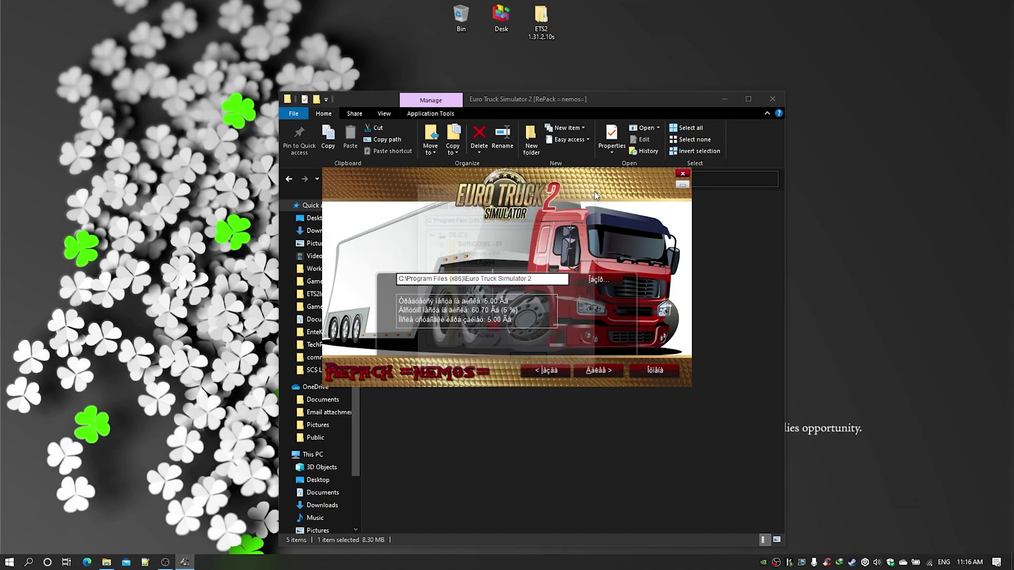
pyautogui.click(683, 174)
pyautogui.click(546, 317)
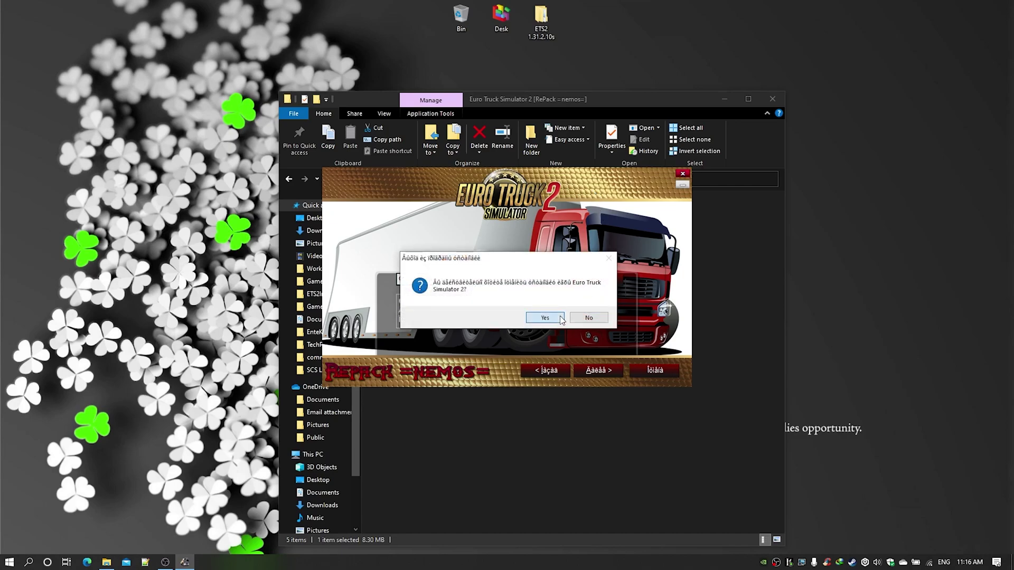
# Go to Games\Install on the DATA (D:) drive and open the Euro Truck Simulator 2 1.31 folder
pyautogui.scroll(-2, 341, 494)
pyautogui.click(320, 522)
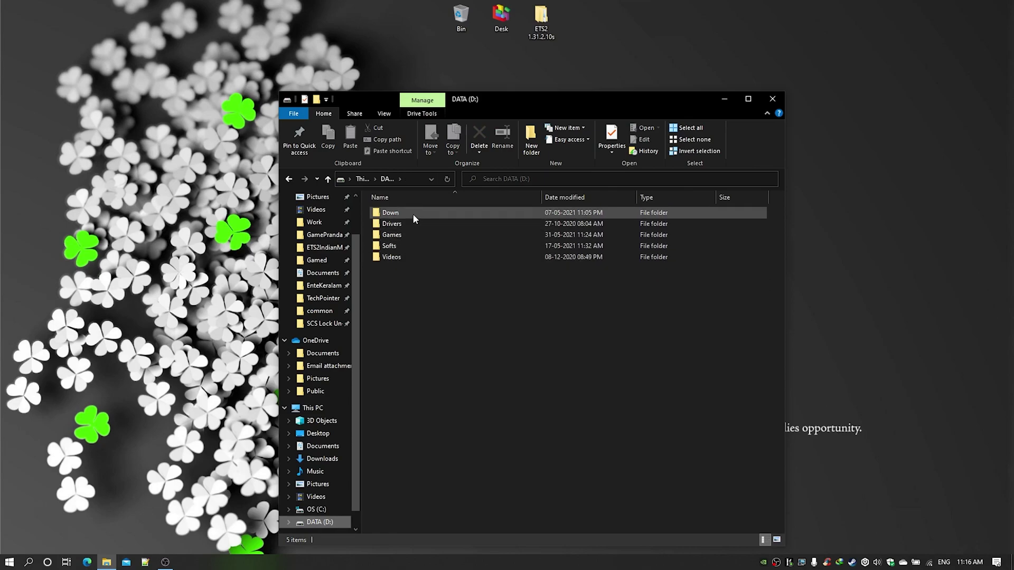
pyautogui.doubleClick(413, 214)
pyautogui.click(387, 179)
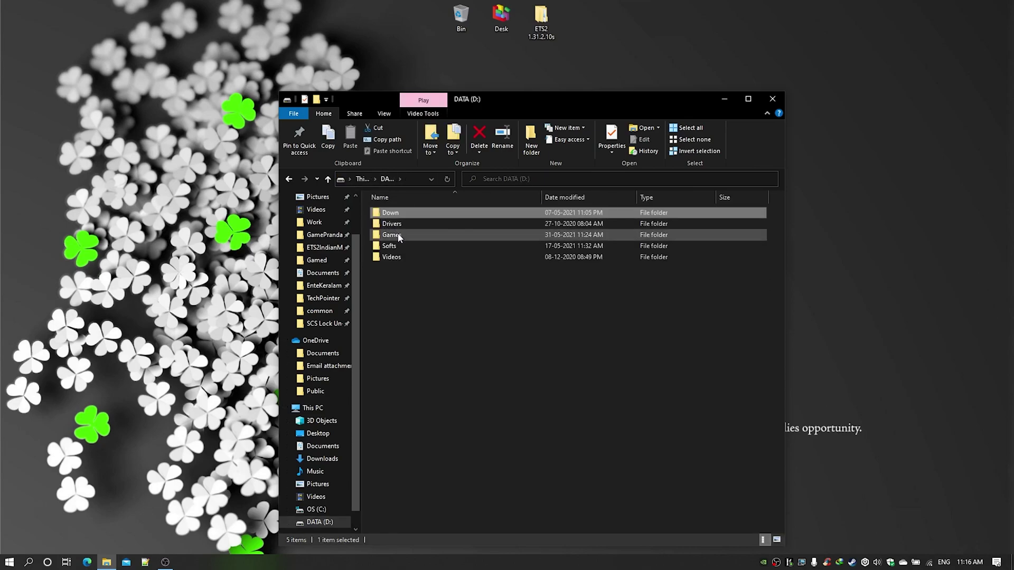
pyautogui.doubleClick(398, 238)
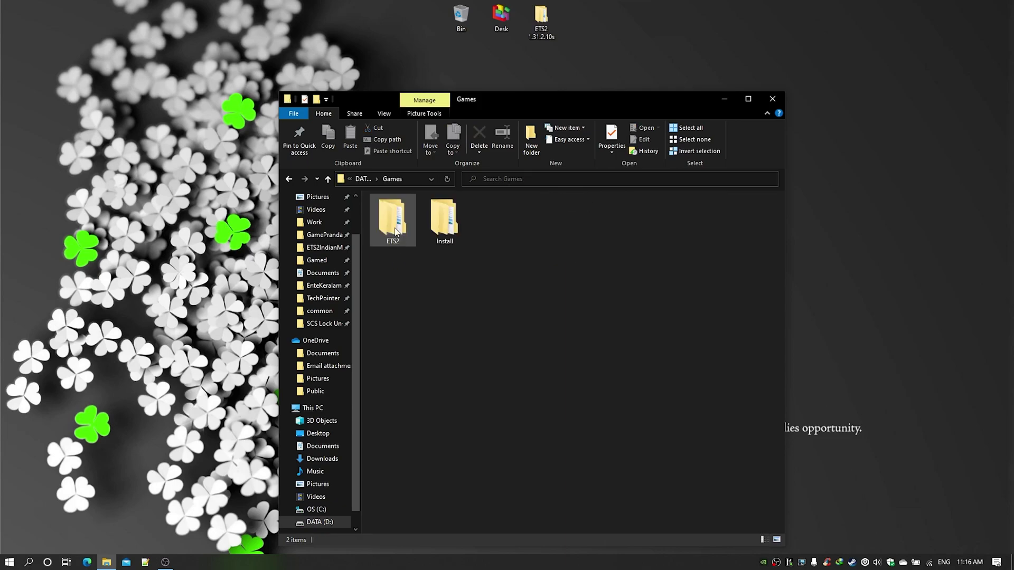
pyautogui.doubleClick(441, 221)
pyautogui.click(420, 235)
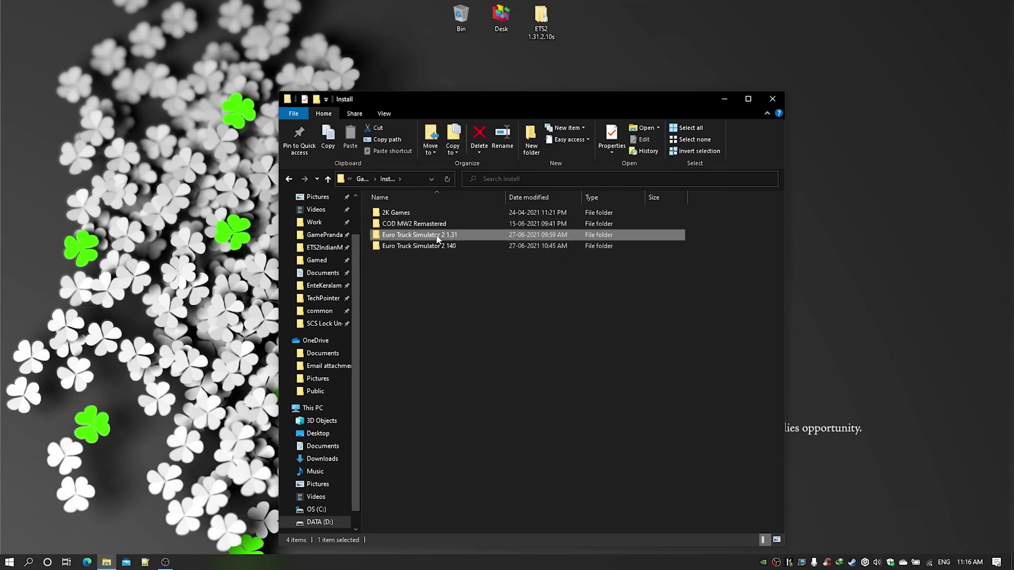
pyautogui.moveTo(437, 238)
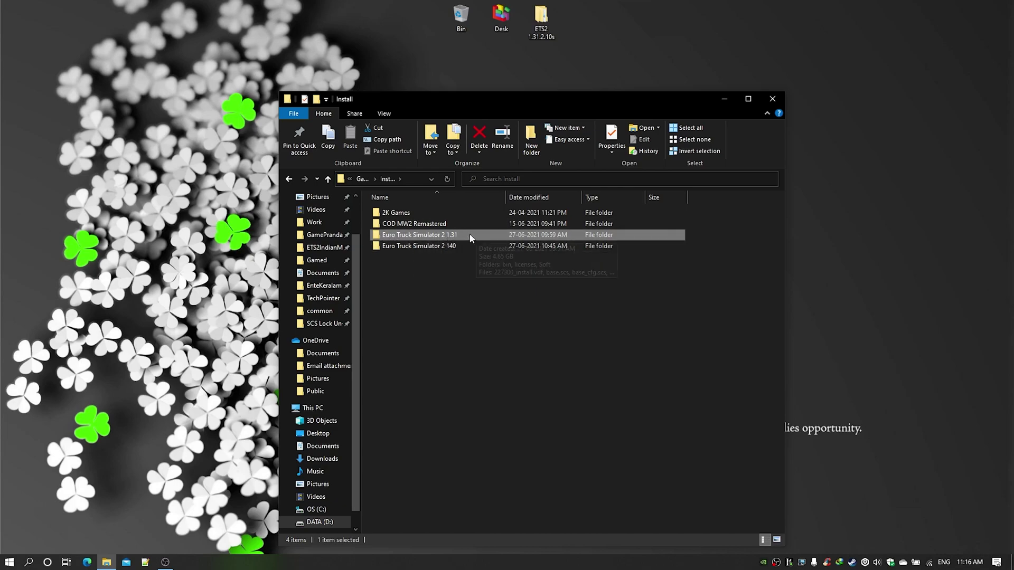
pyautogui.doubleClick(428, 239)
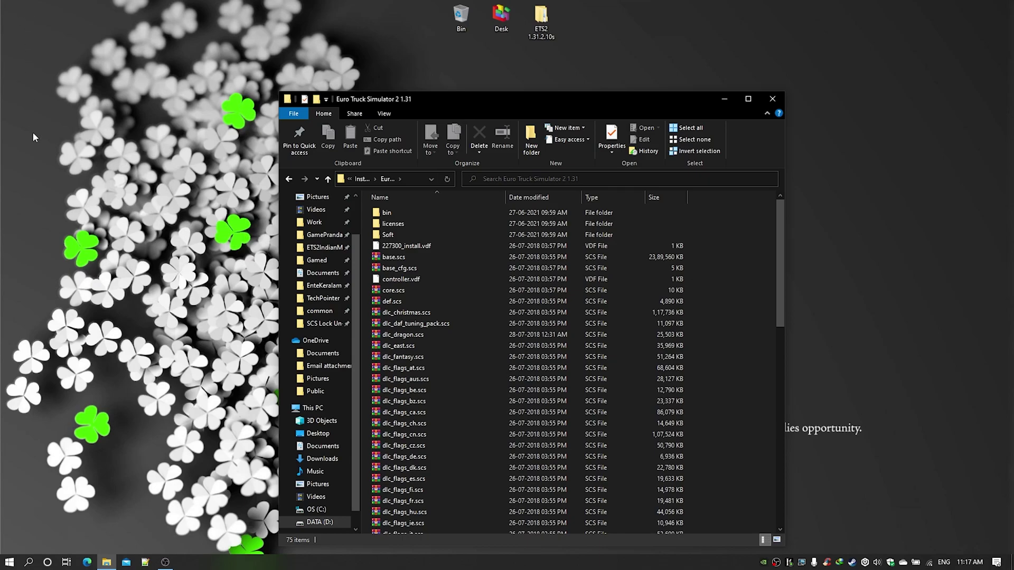
# Look through the 1.31 game files and open the bin\win_x64 folder
pyautogui.scroll(-4, 423, 305)
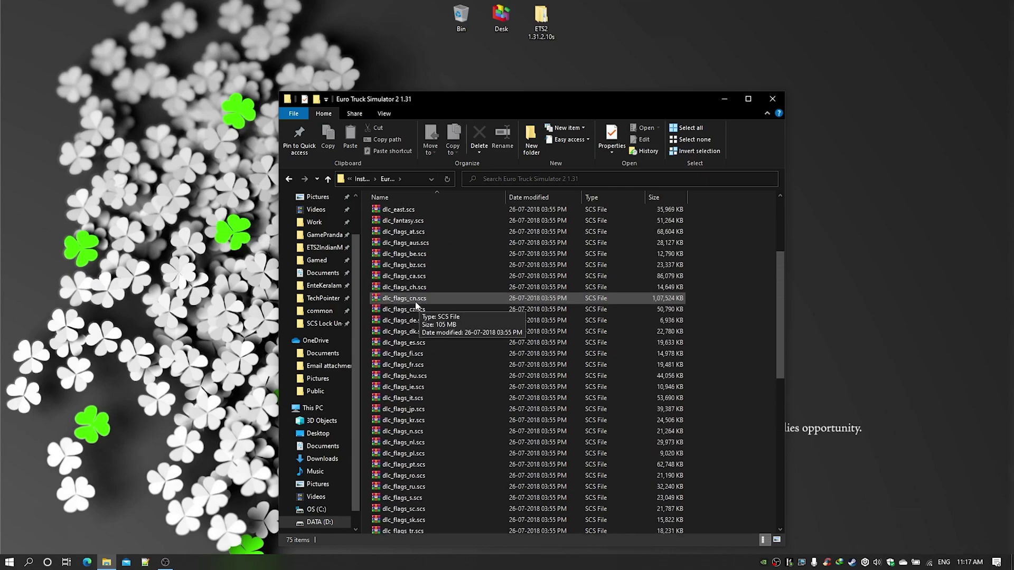
pyautogui.scroll(4, 416, 305)
pyautogui.doubleClick(401, 212)
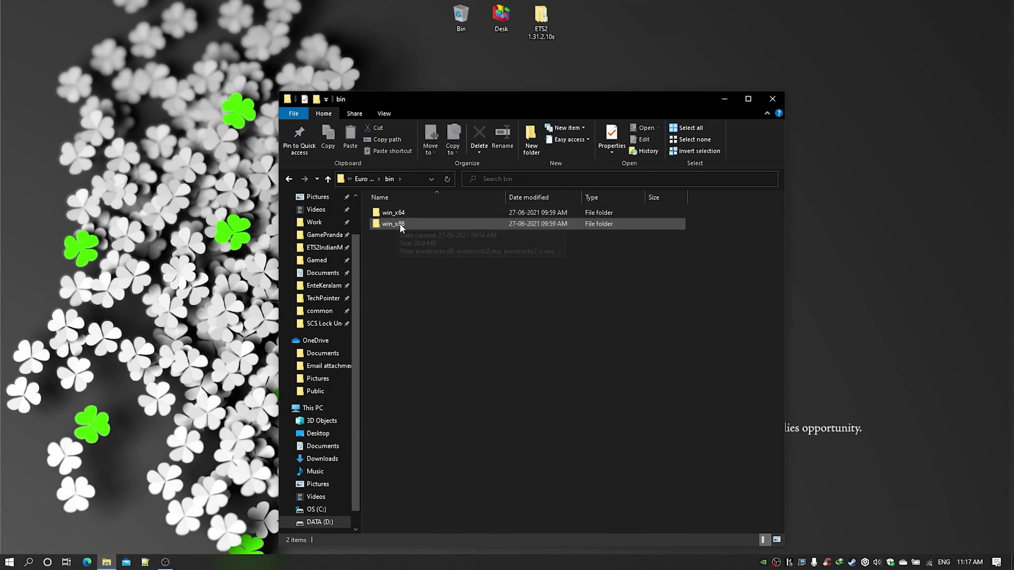
pyautogui.doubleClick(404, 213)
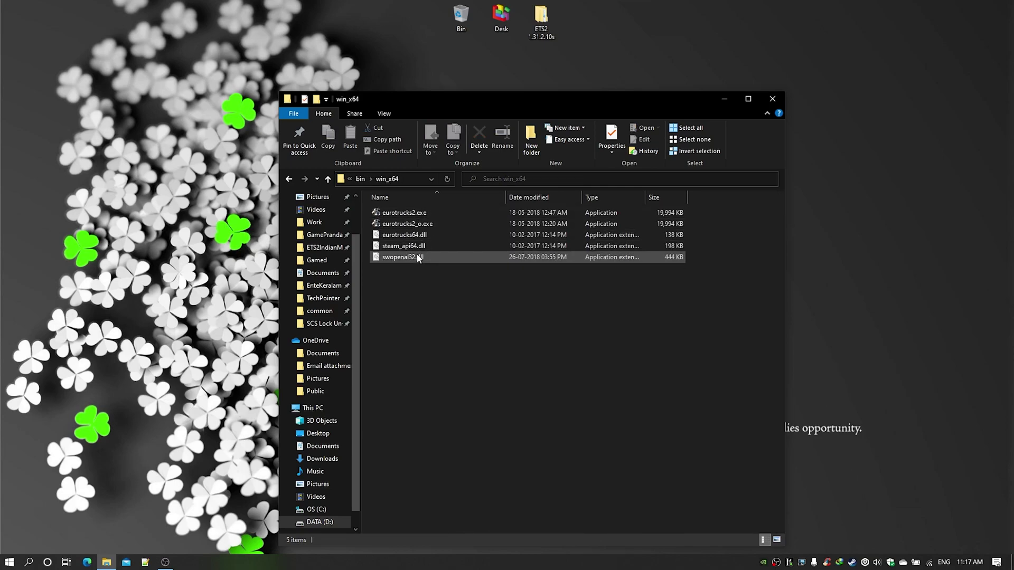
# Create a desktop shortcut for eurotrucks2.exe and rename it 1.31
pyautogui.click(429, 213)
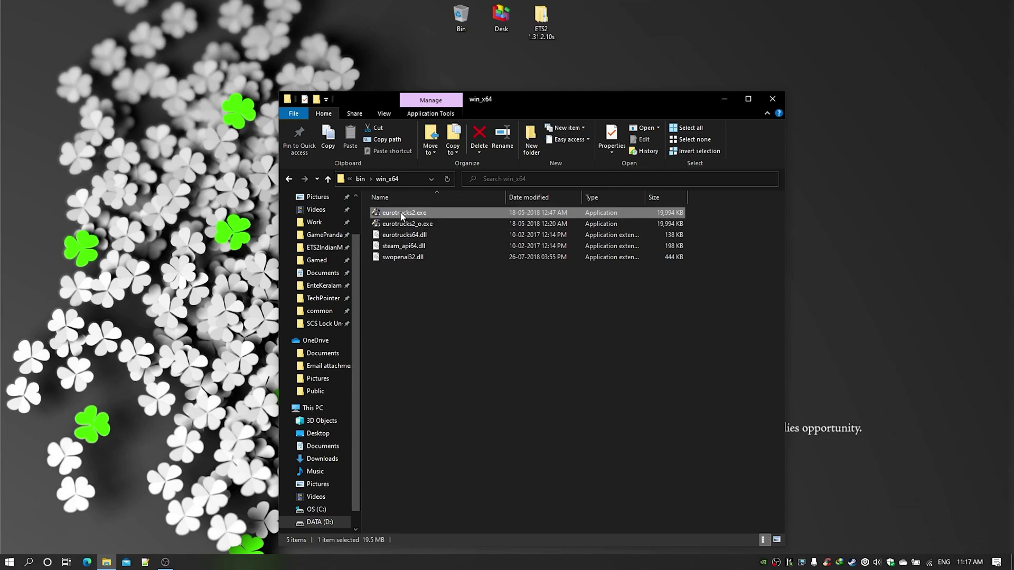
pyautogui.rightClick(402, 216)
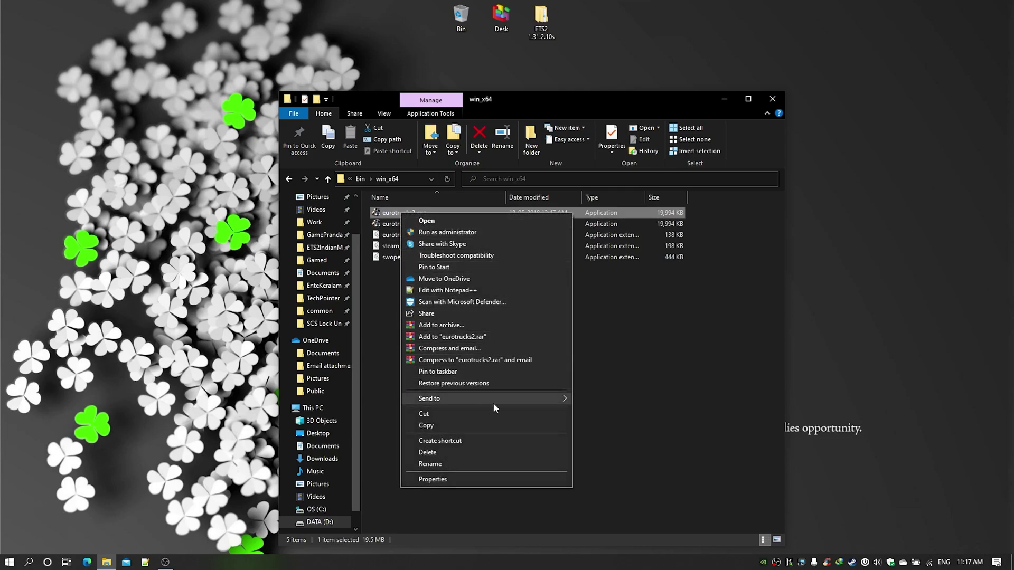
pyautogui.moveTo(546, 401)
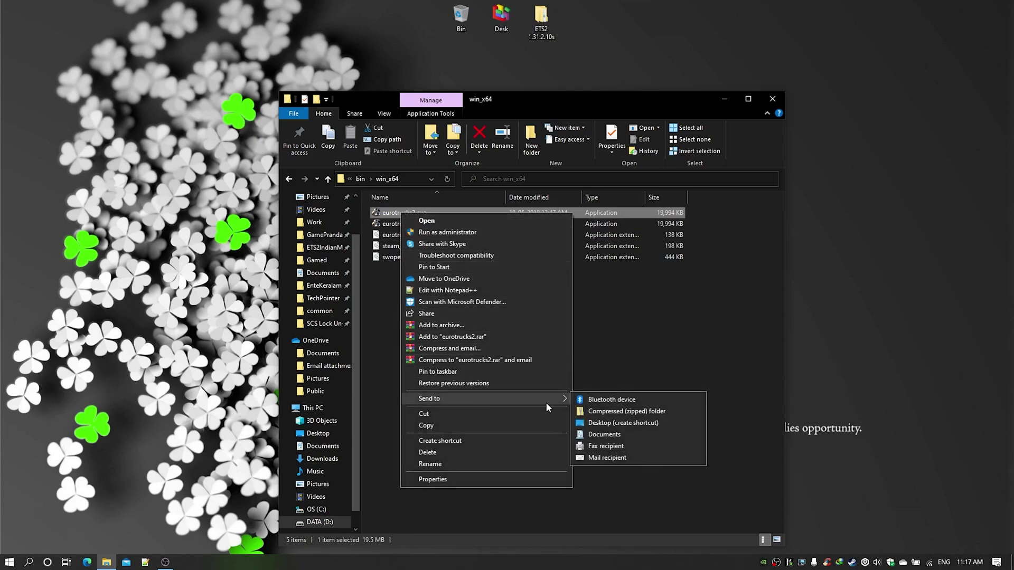
pyautogui.click(619, 423)
pyautogui.click(20, 10)
pyautogui.press('F2')
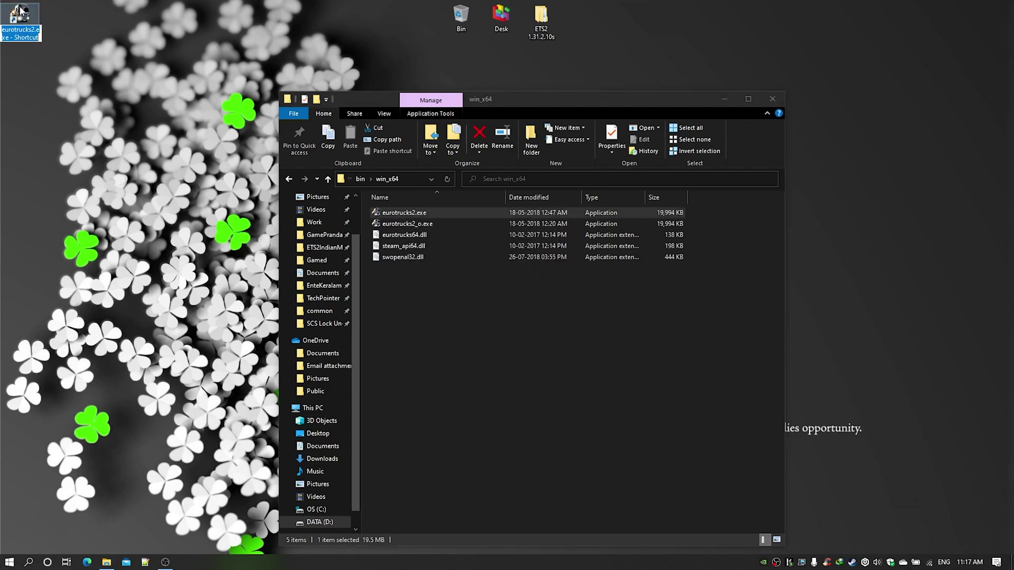
pyautogui.write('1.31')
pyautogui.press('Return')
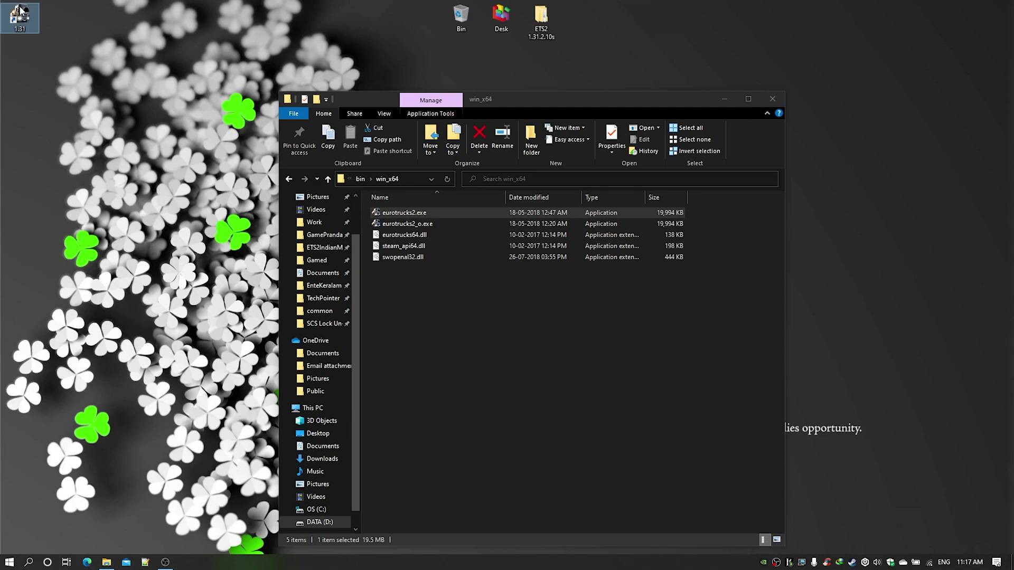
# Return to the Install folder and open bin\win_x64 inside Euro Truck Simulator 2 140
pyautogui.click(362, 179)
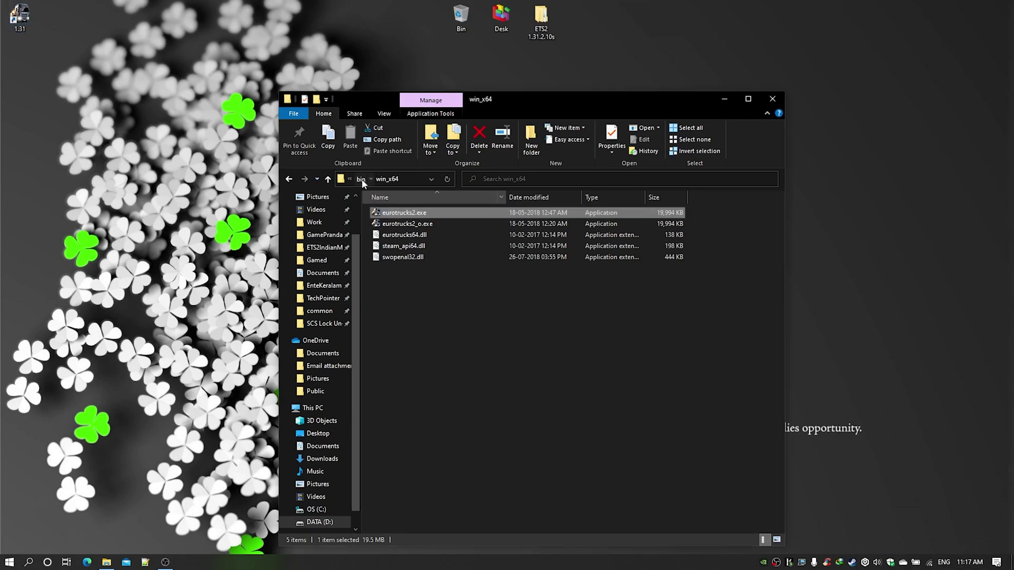
pyautogui.click(363, 180)
pyautogui.click(363, 179)
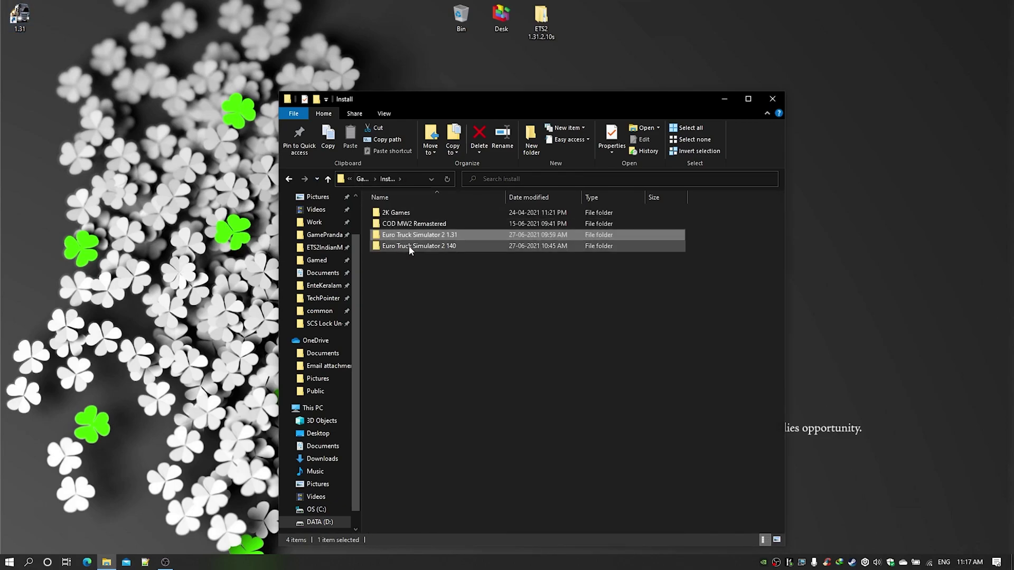
pyautogui.doubleClick(400, 235)
pyautogui.doubleClick(399, 236)
pyautogui.doubleClick(412, 224)
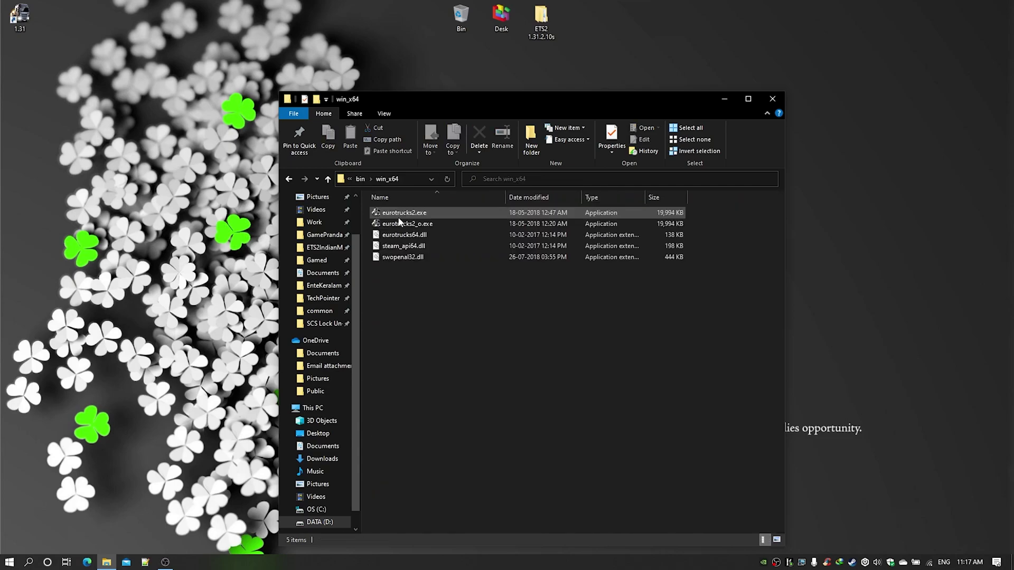
# Create a desktop shortcut for the eurotrucks2.exe in the 140 game folder and rename it 1.40
pyautogui.click(412, 213)
pyautogui.rightClick(413, 215)
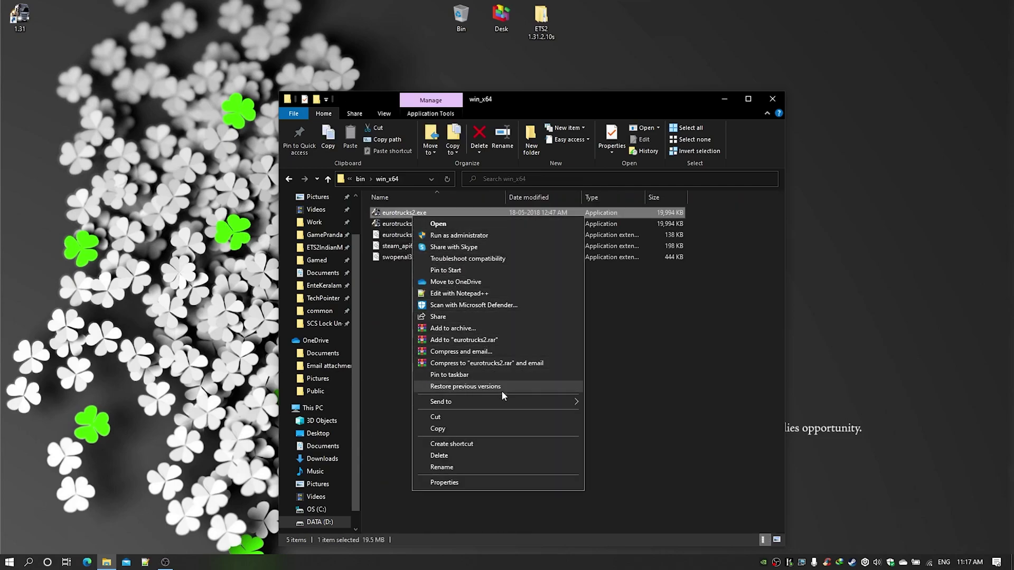
pyautogui.moveTo(526, 402)
pyautogui.click(634, 426)
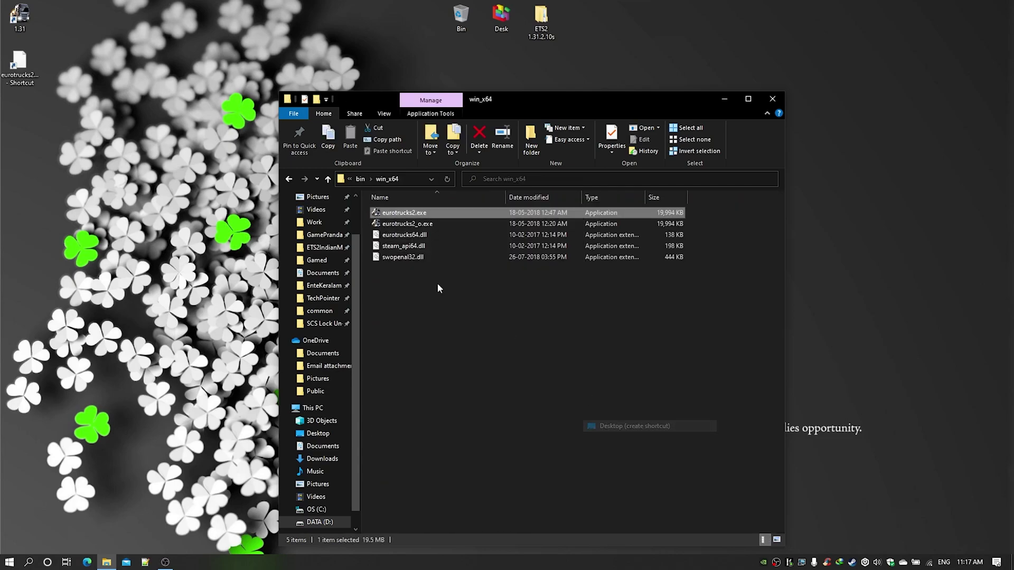
pyautogui.click(32, 81)
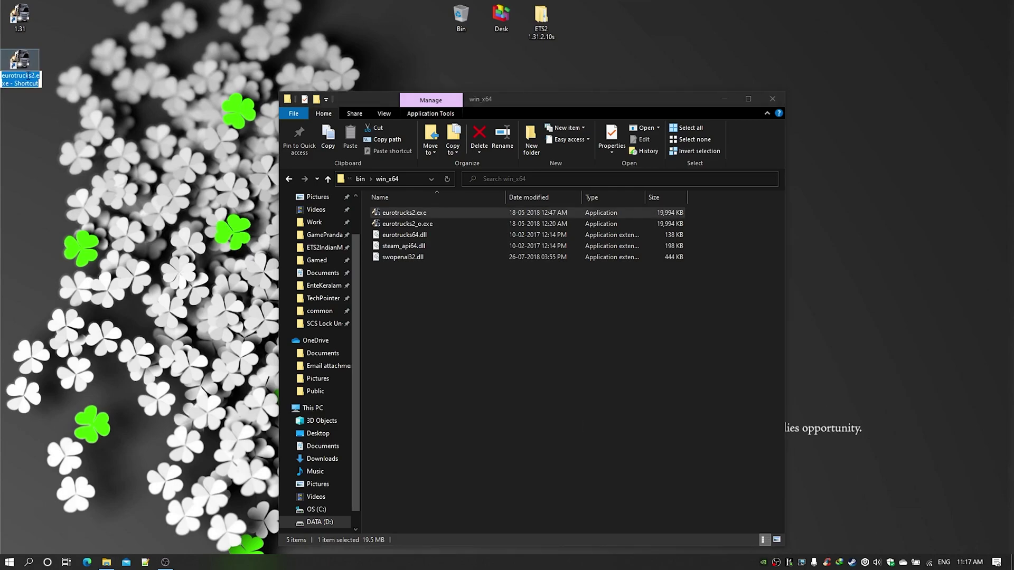
pyautogui.write('1')
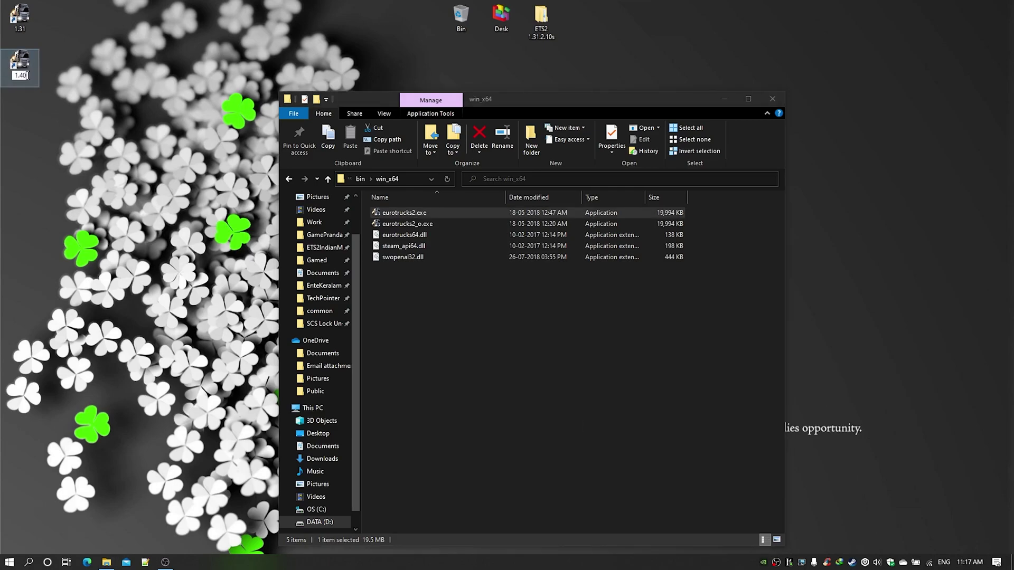
pyautogui.write('.40')
pyautogui.press('Return')
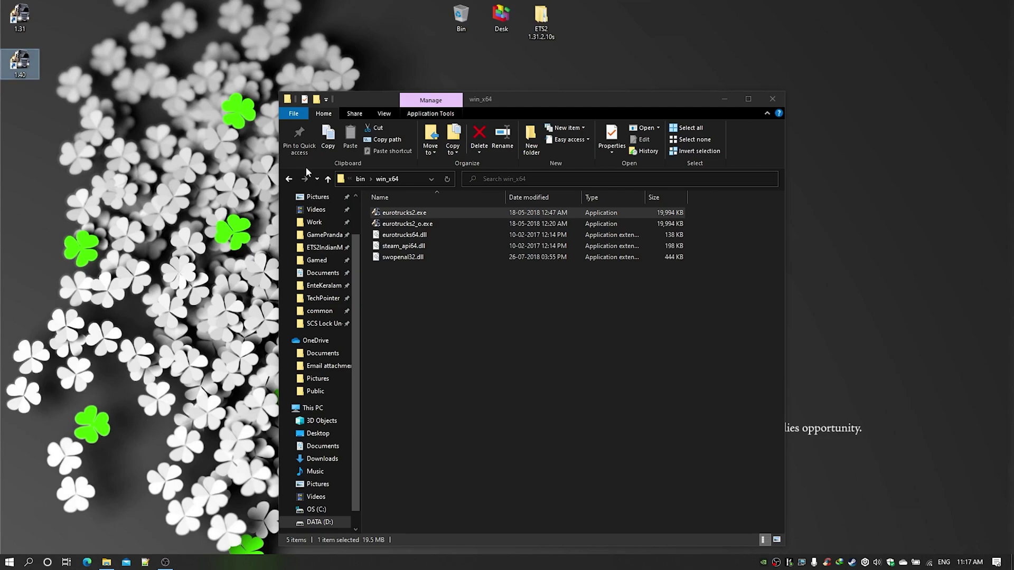
# Go back to the Install folder and look into the Euro Truck Simulator 2 1.31 folder
pyautogui.click(364, 179)
pyautogui.click(364, 177)
pyautogui.click(363, 178)
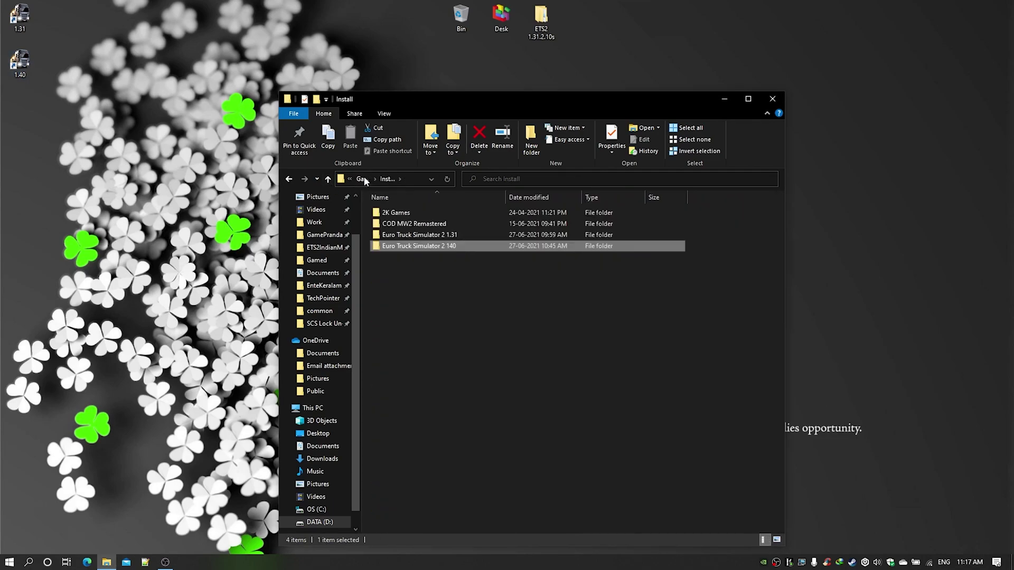
pyautogui.click(397, 267)
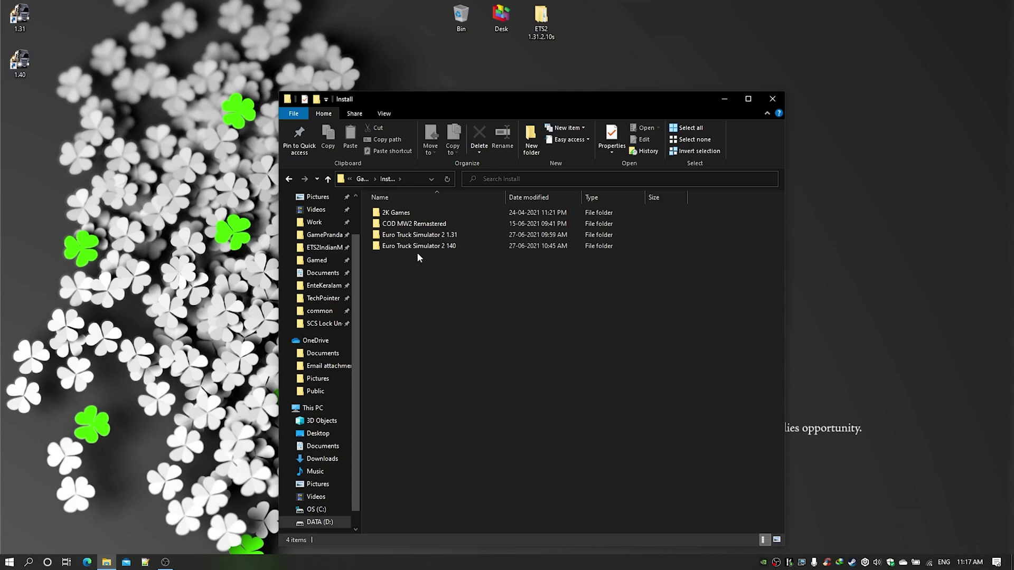
pyautogui.doubleClick(417, 235)
pyautogui.click(362, 180)
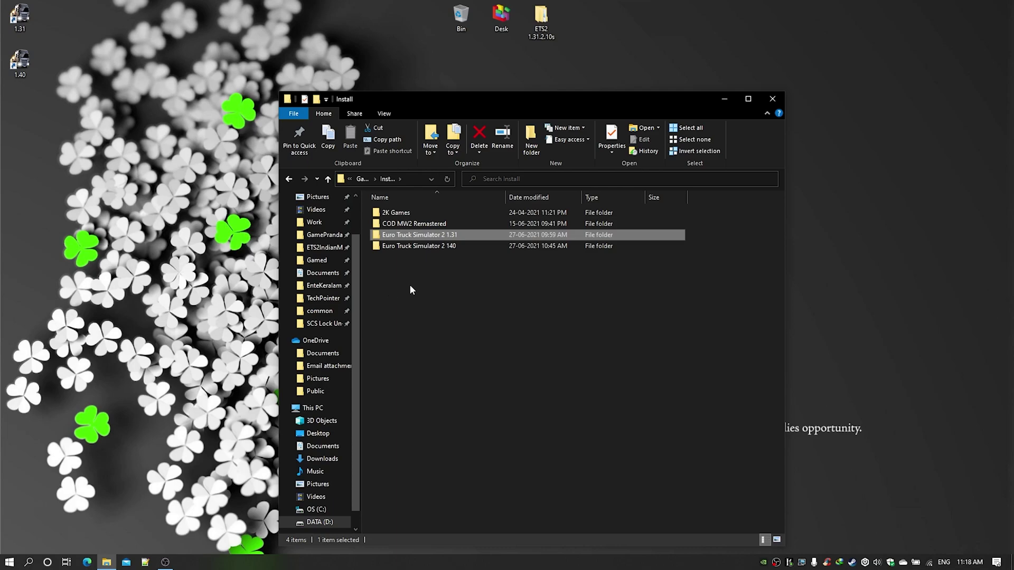
# Open 1.38 Euro Truck Simulator 2 in Documents and examine its mod and profiles folders
pyautogui.click(327, 273)
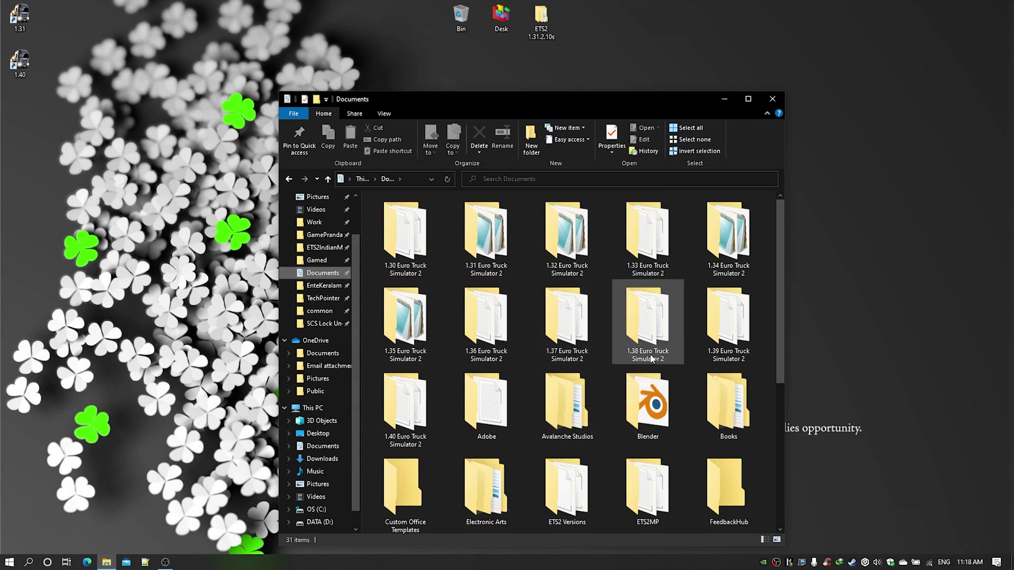
pyautogui.doubleClick(654, 321)
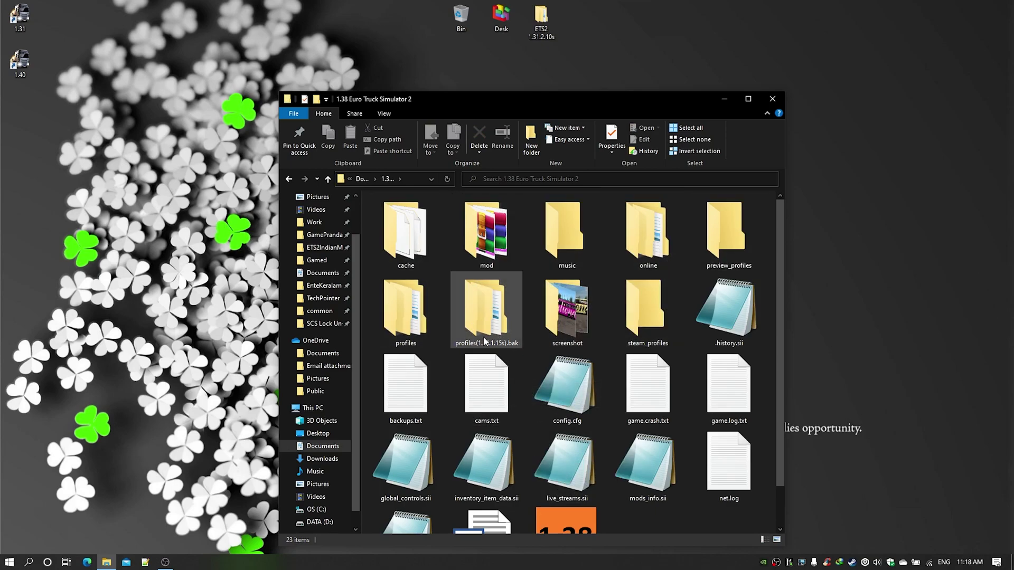
pyautogui.click(407, 300)
pyautogui.click(484, 236)
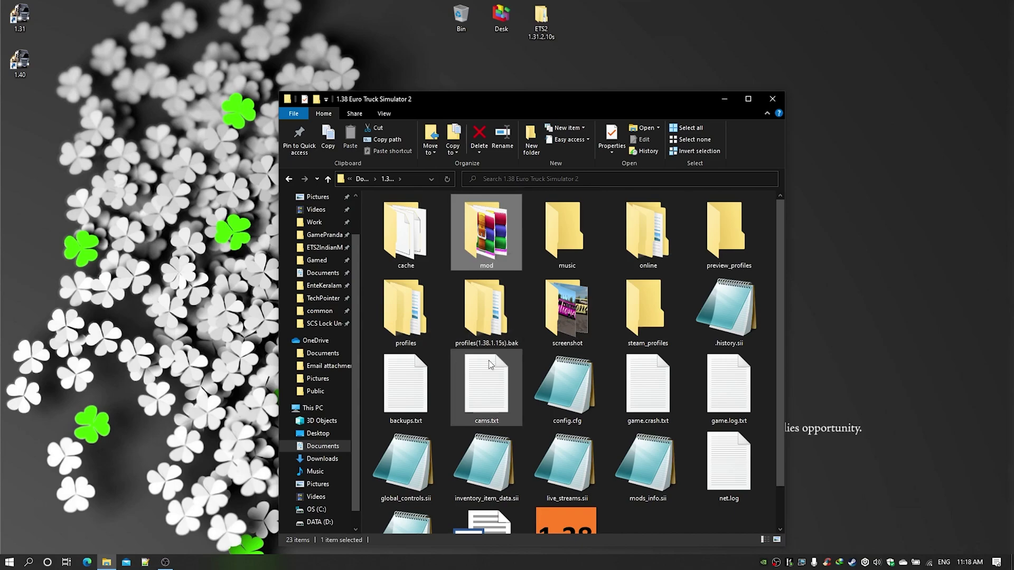
pyautogui.click(416, 322)
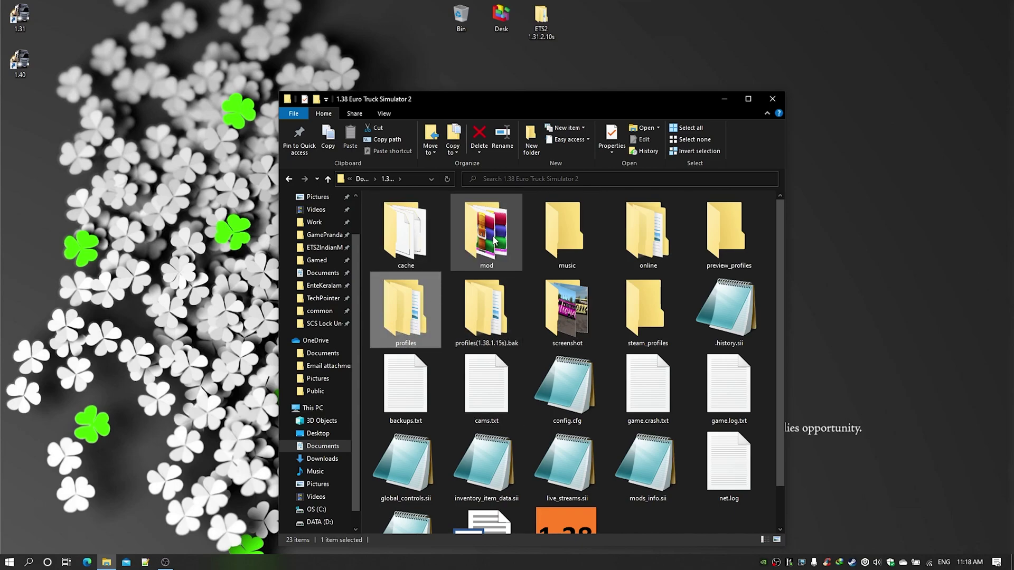
pyautogui.moveTo(495, 242)
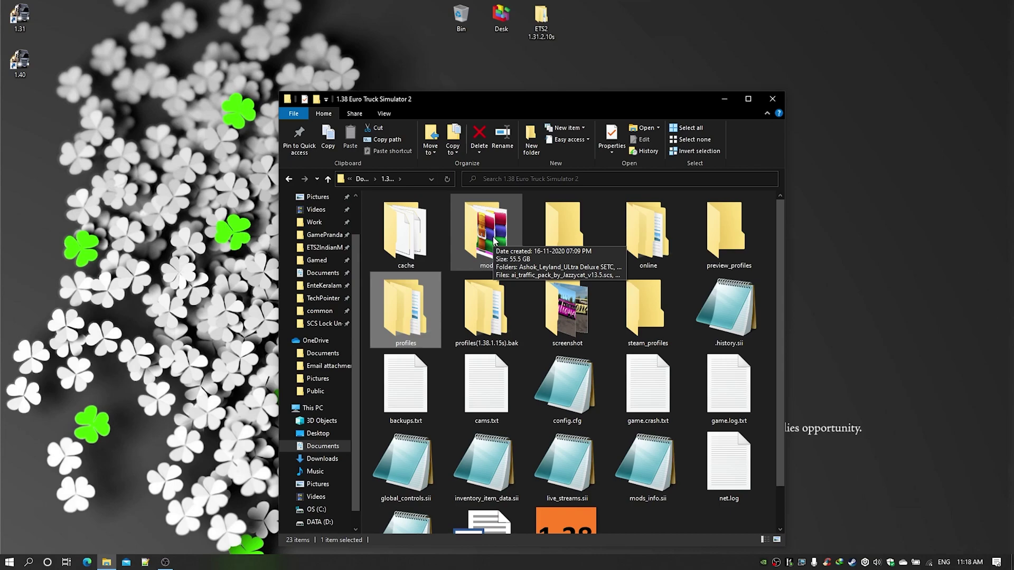
# Return to Documents and review the version-numbered game folders from 1.30 to 1.40 Euro Truck Simulator 2
pyautogui.click(360, 178)
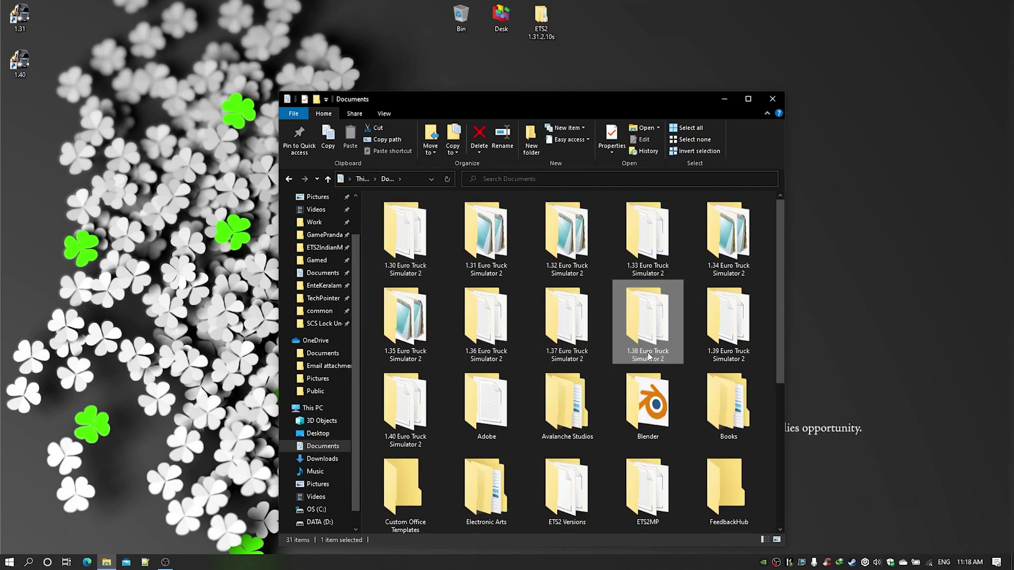
pyautogui.moveTo(651, 336)
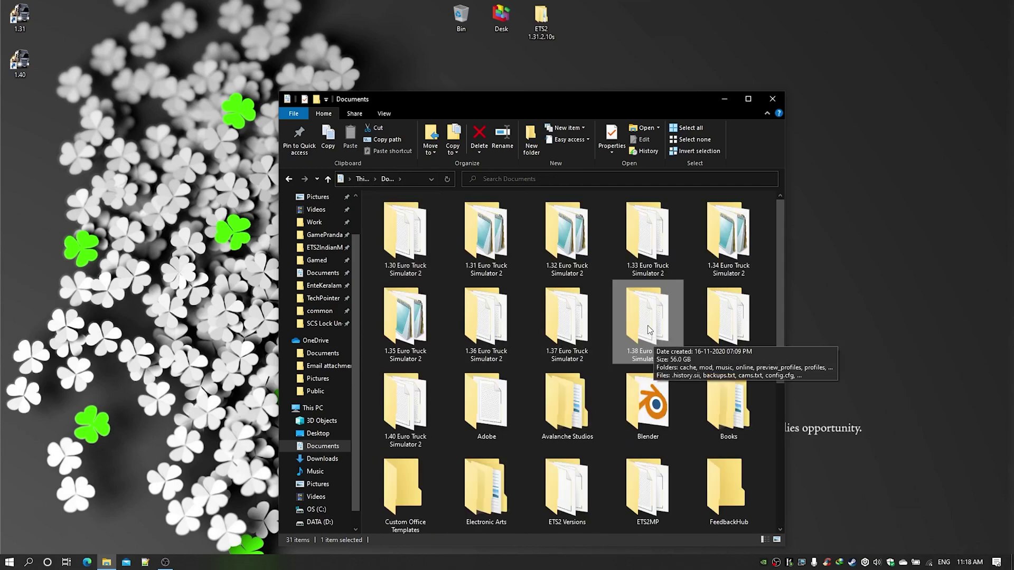
pyautogui.click(408, 253)
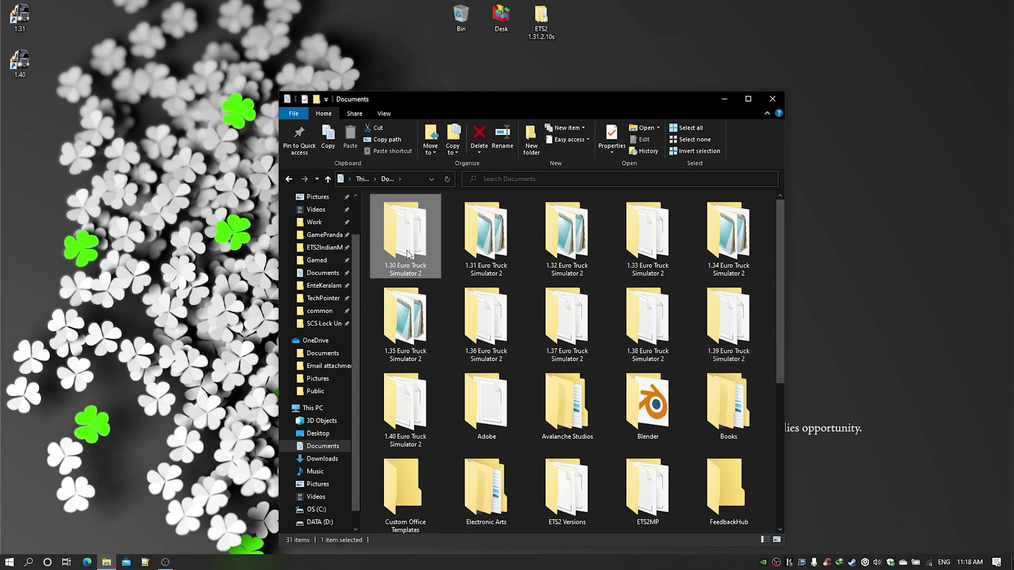
pyautogui.click(400, 435)
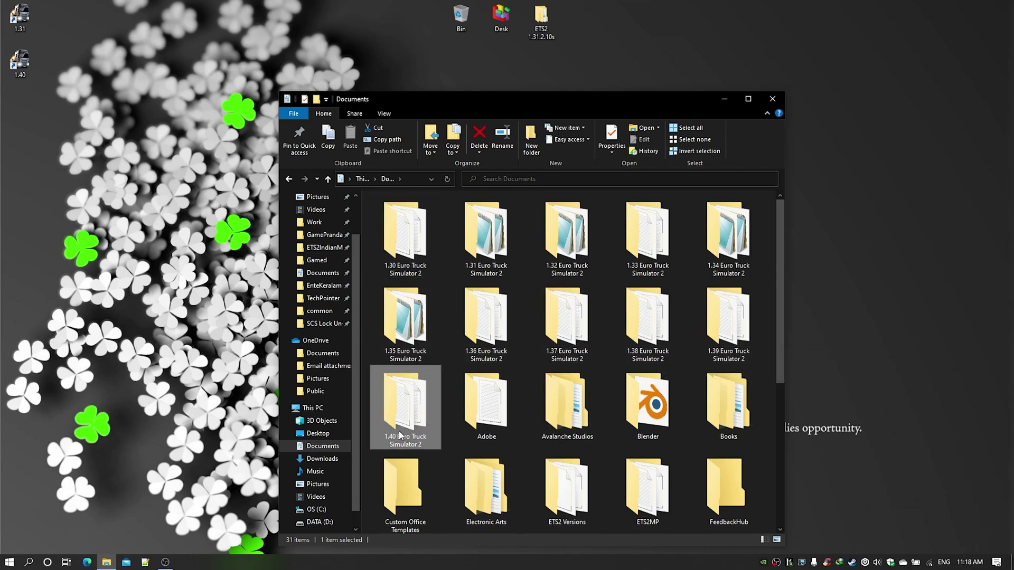
pyautogui.click(403, 267)
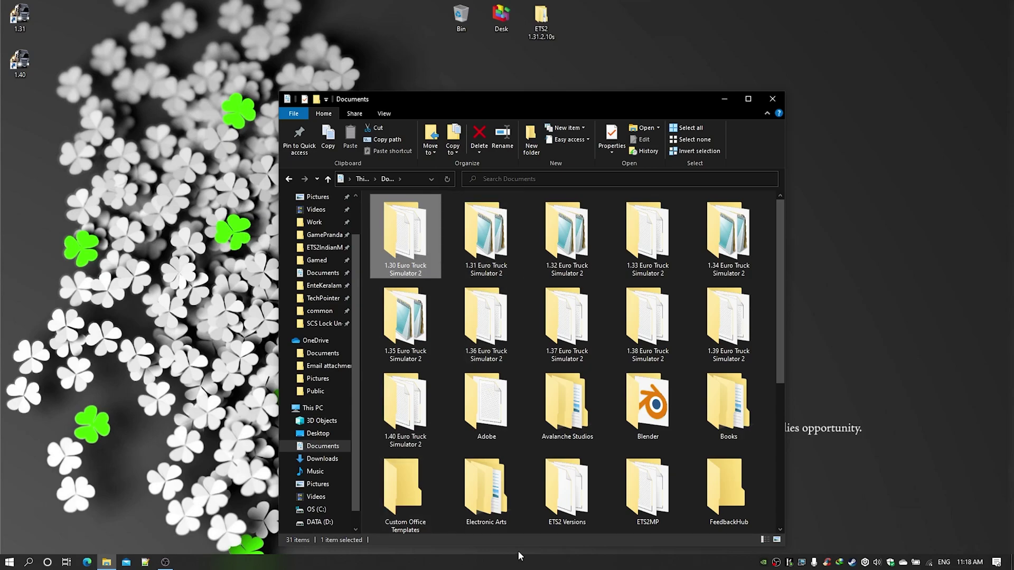
# Switch to the Steam library to check the version branch of Euro Truck Simulator 2, and return to the Documents folder
pyautogui.rightClick(852, 563)
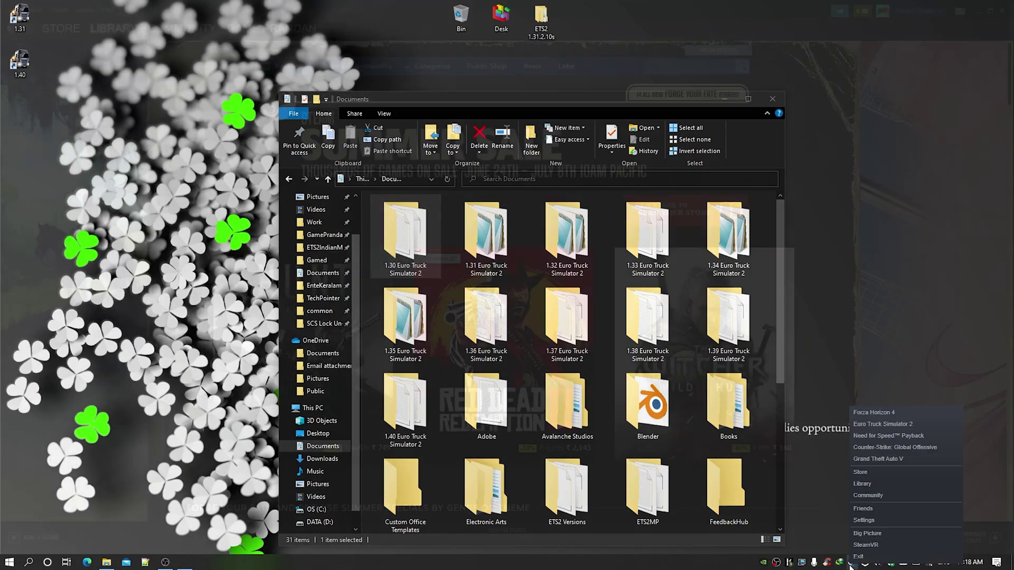
pyautogui.click(866, 412)
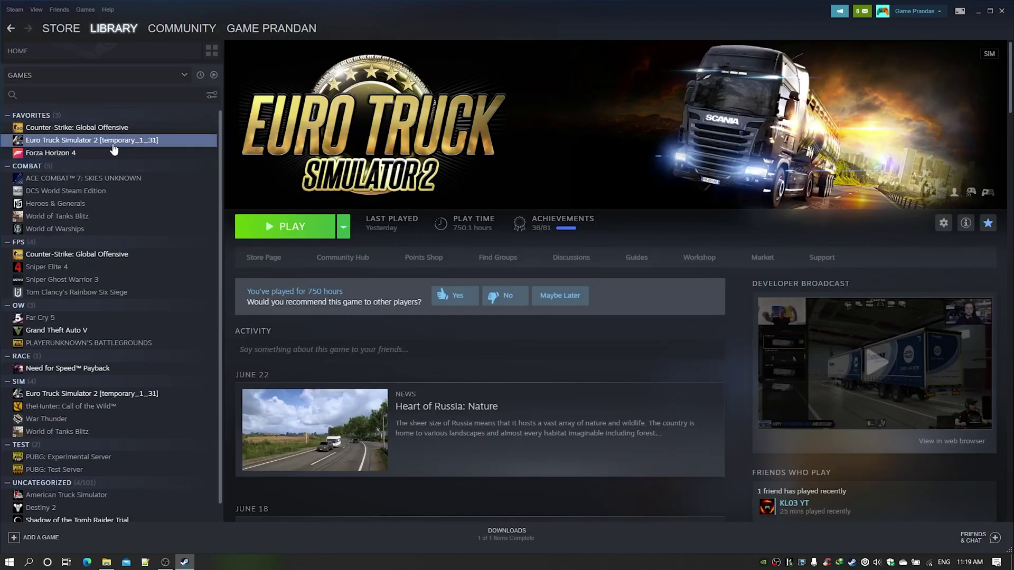
pyautogui.click(184, 562)
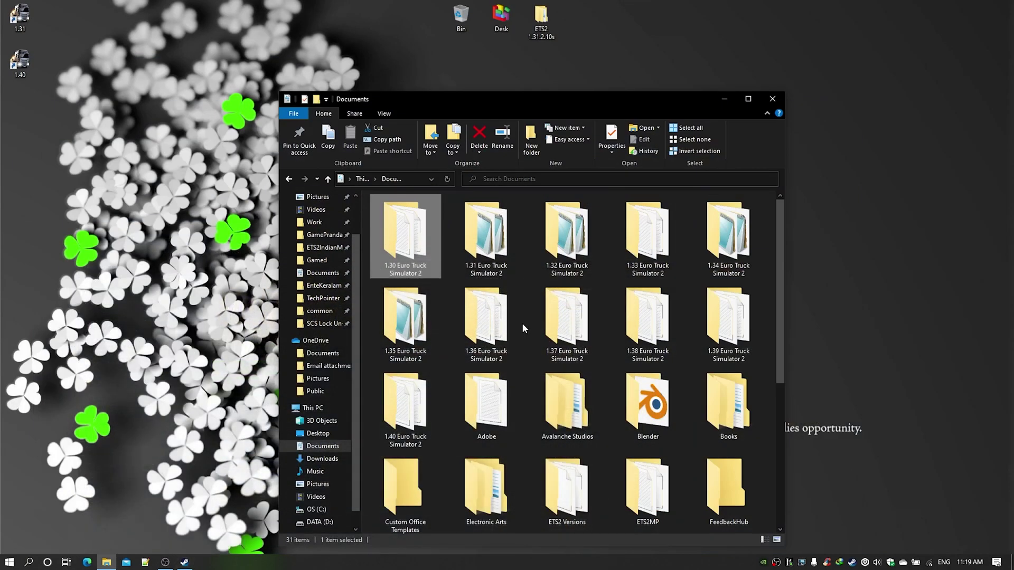
# Rename the 1.31 Euro Truck Simulator 2 folder in Documents as Euro Truck Simulator 2
pyautogui.click(480, 249)
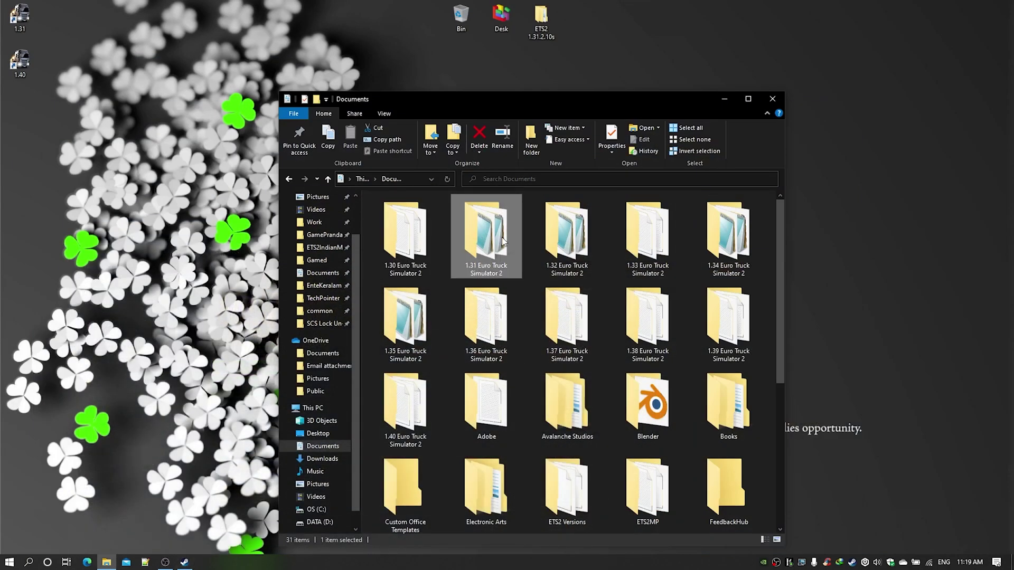
pyautogui.press('F2')
pyautogui.press('Home')
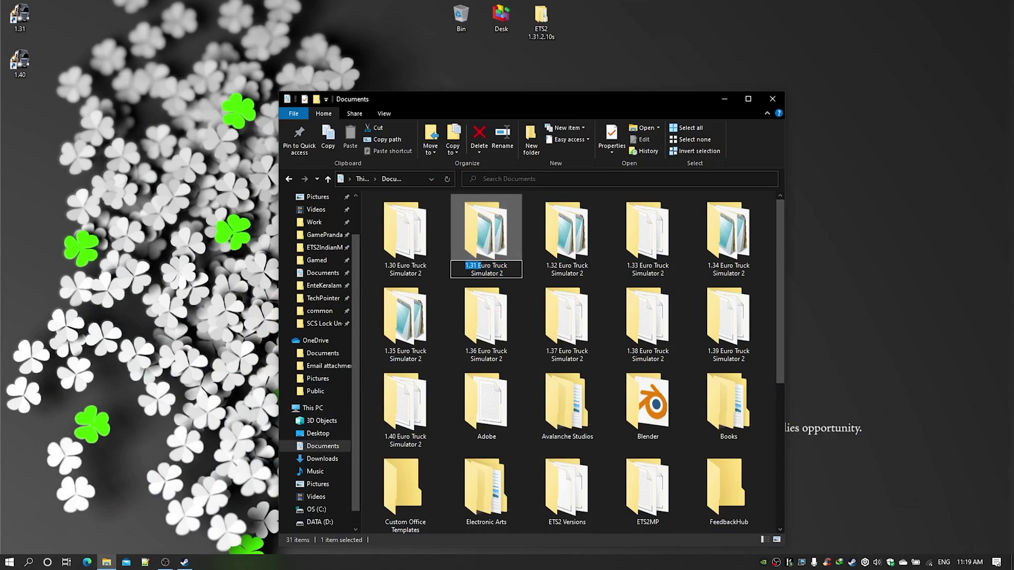
pyautogui.press('Delete')
pyautogui.press('Return')
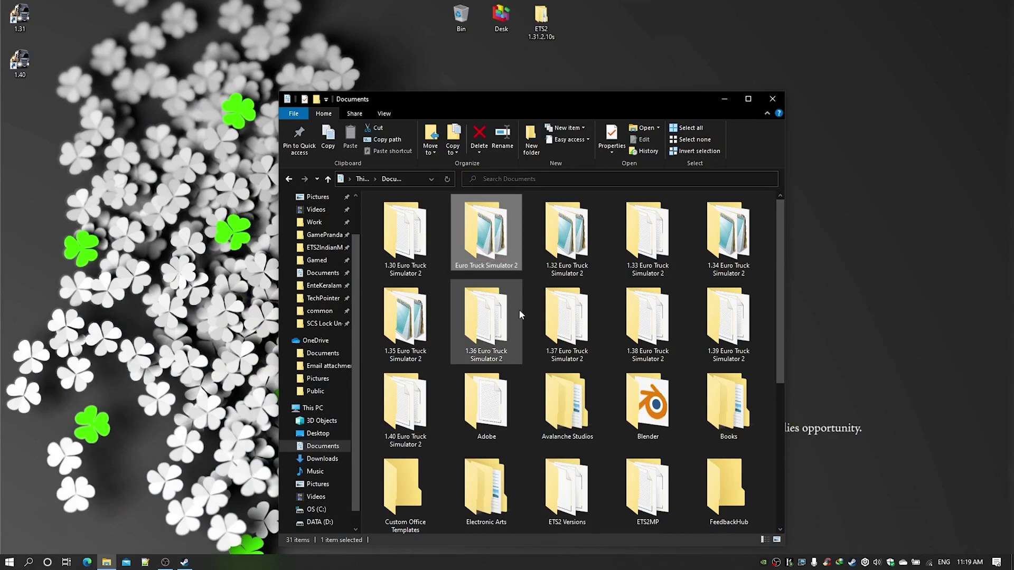
# Reload Documents, inspect the mod and profiles folders inside Euro Truck Simulator 2, and return to Documents
pyautogui.click(369, 180)
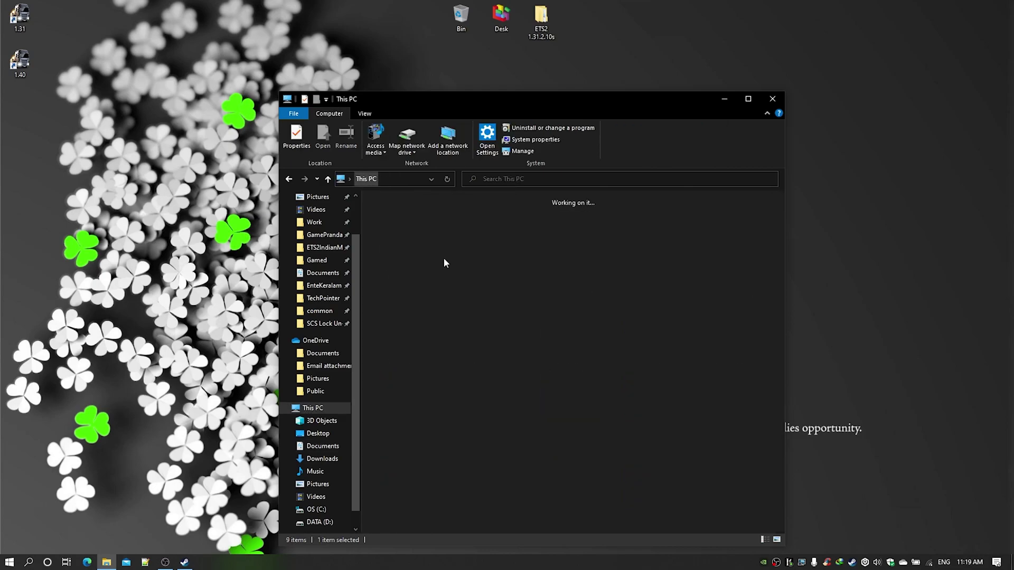
pyautogui.doubleClick(706, 218)
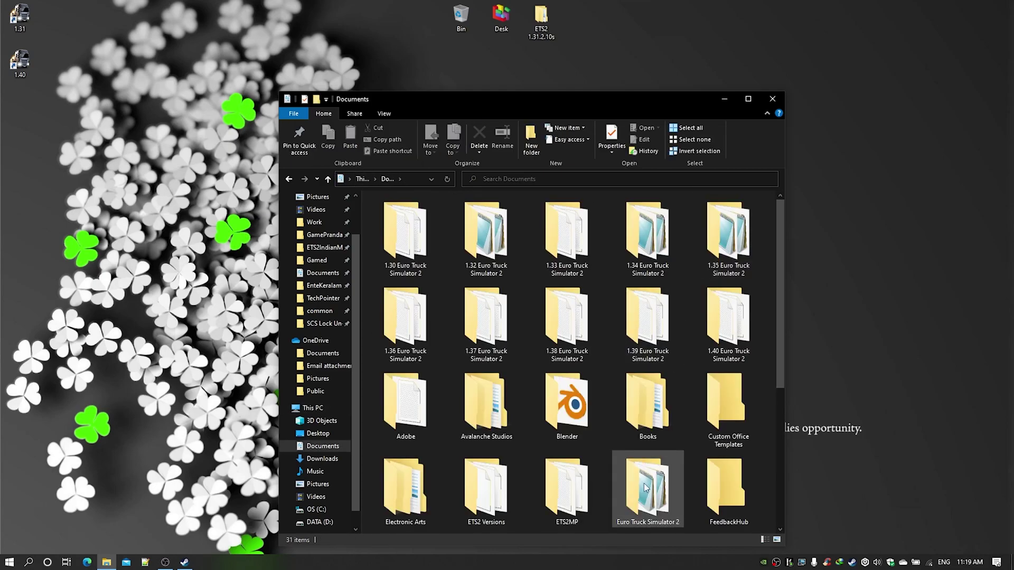
pyautogui.doubleClick(646, 472)
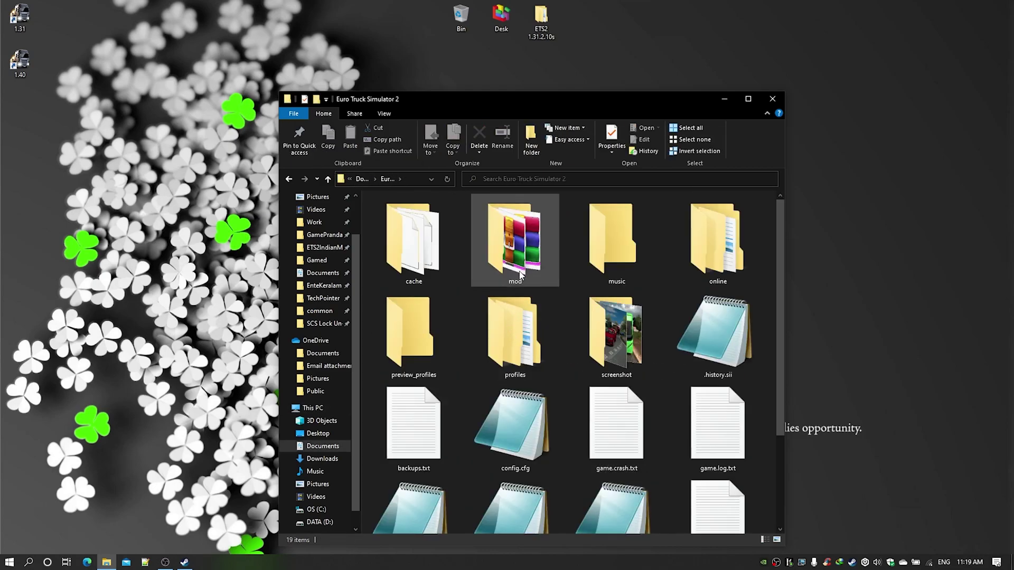
pyautogui.click(518, 346)
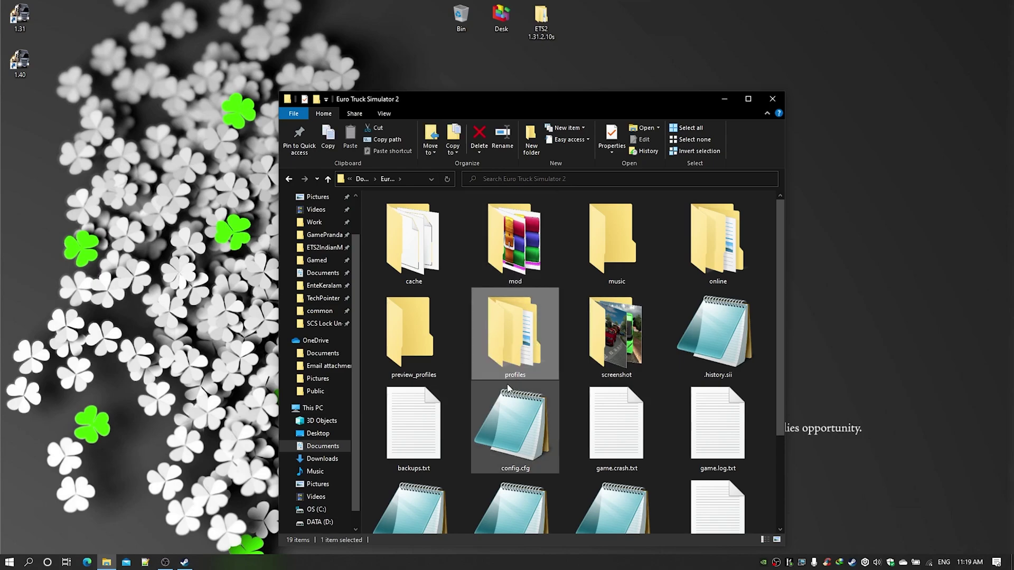
pyautogui.click(519, 252)
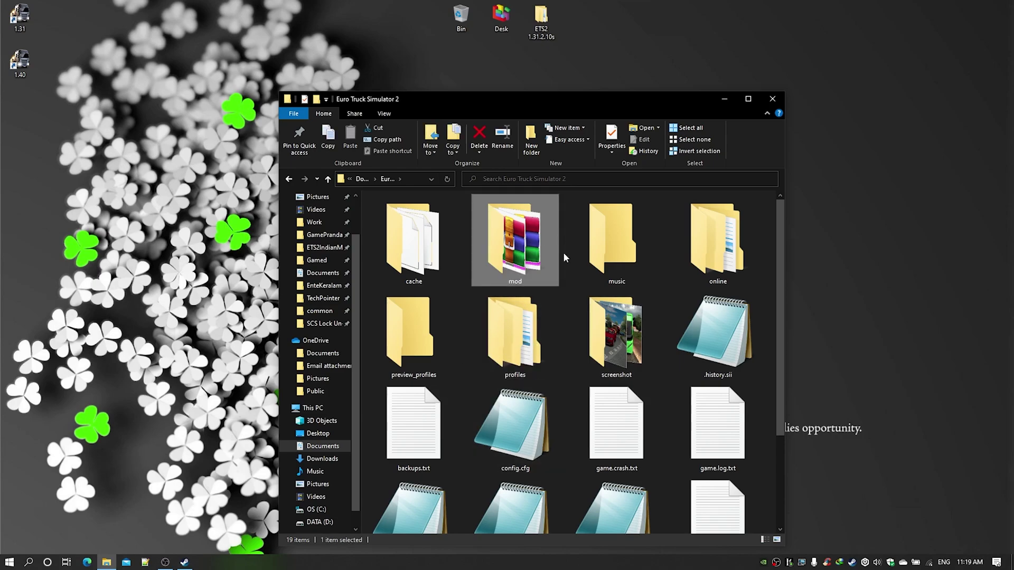
pyautogui.click(364, 179)
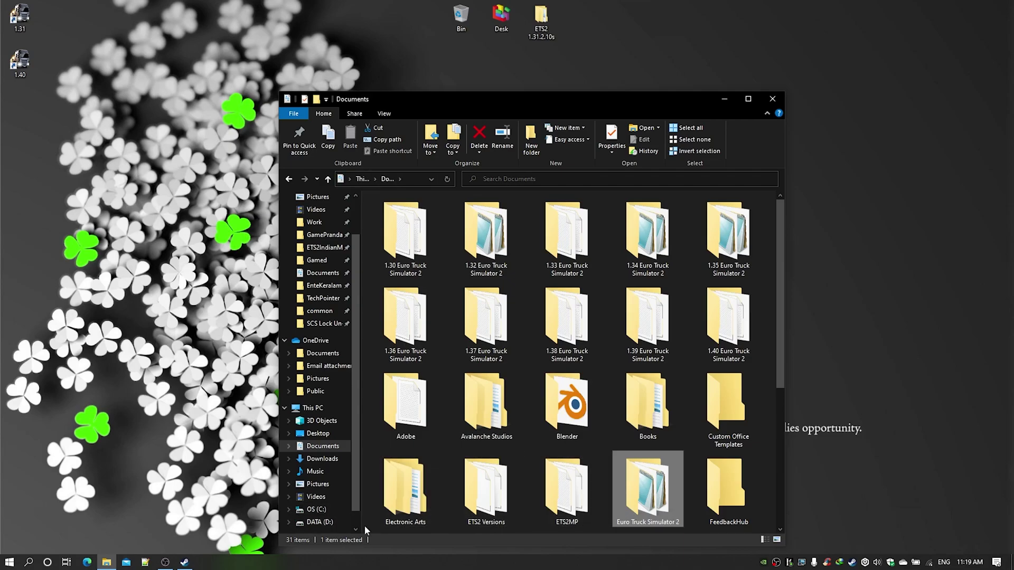
# View Euro Truck Simulator 2 in the Steam library and check the 1.31 and 1.40 shortcuts on the desktop
pyautogui.click(185, 562)
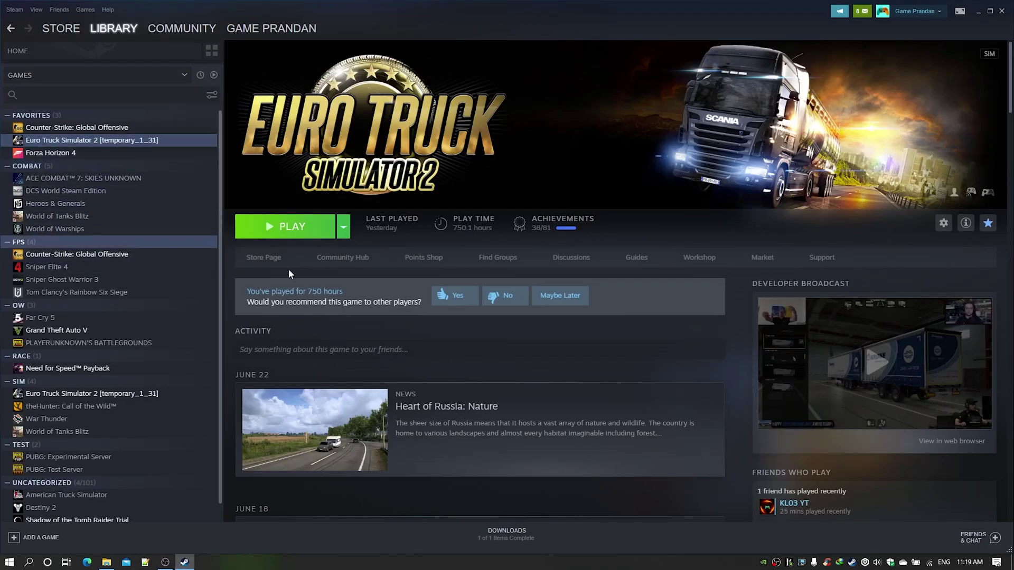
pyautogui.click(979, 11)
pyautogui.click(33, 69)
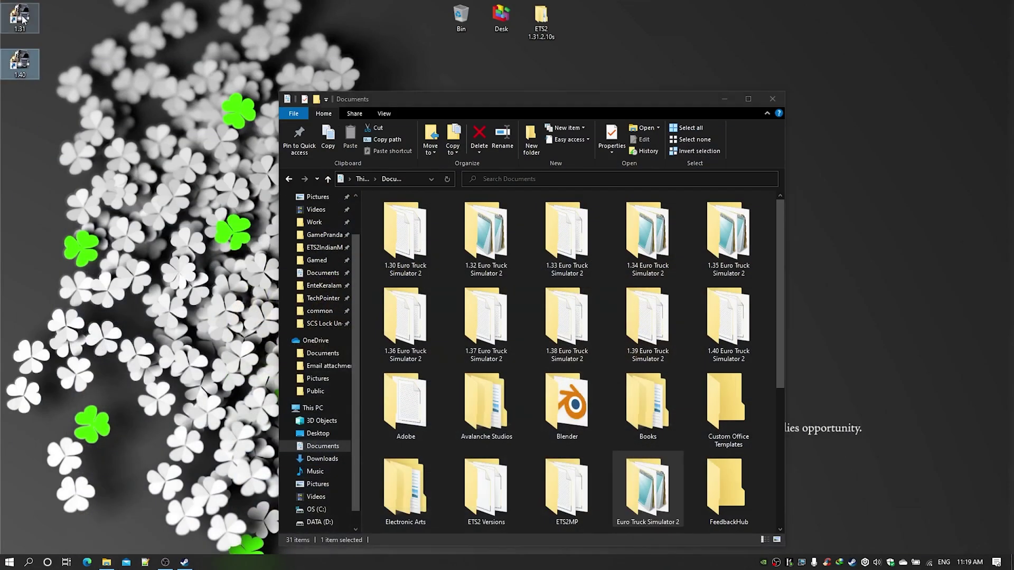
pyautogui.click(28, 98)
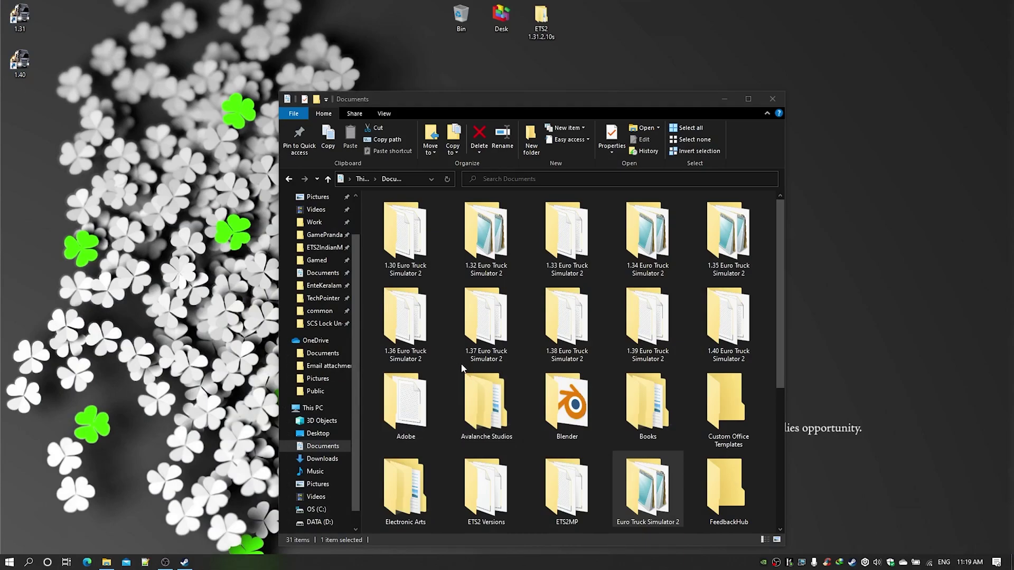
# Rename the Euro Truck Simulator 2 folder in Documents as 1.31 Euro Truck Simulator 2
pyautogui.click(415, 351)
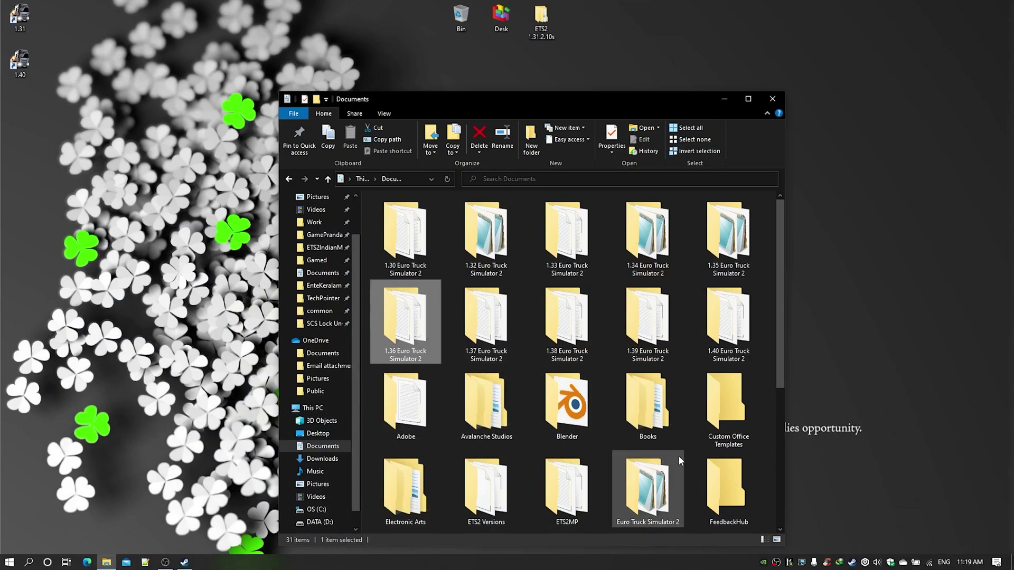
pyautogui.click(652, 496)
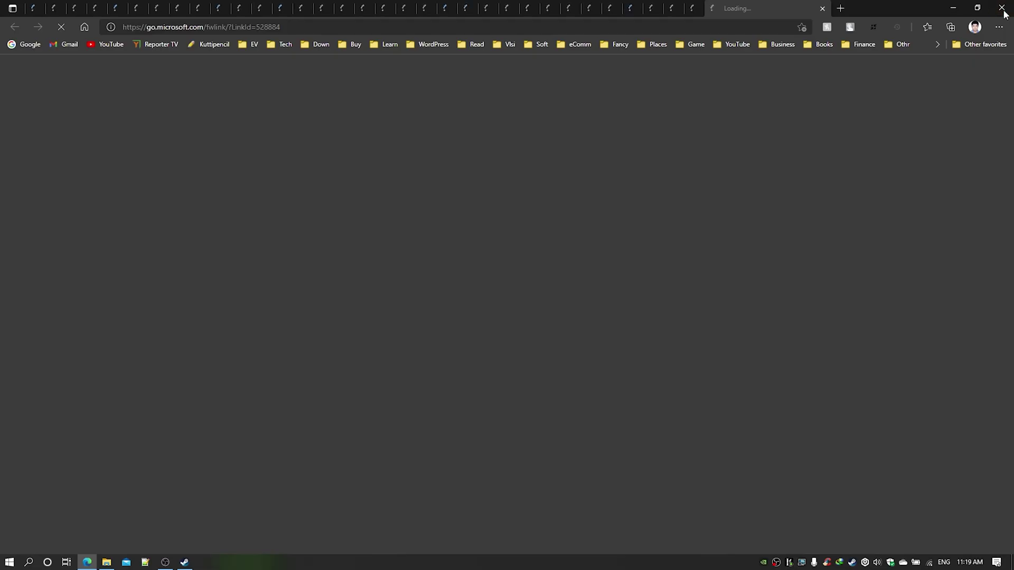
pyautogui.click(1006, 7)
pyautogui.press('F2')
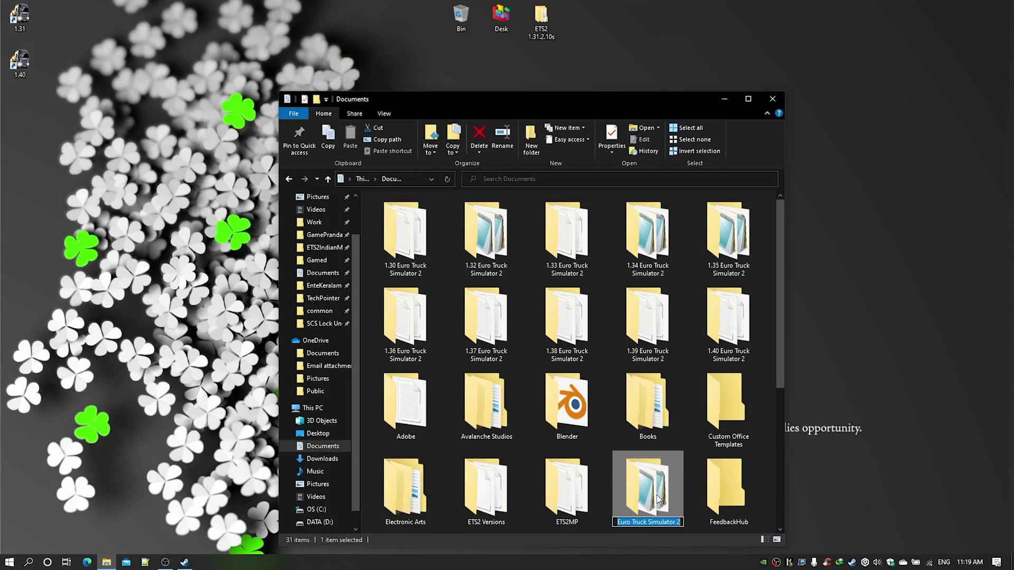
pyautogui.press('Home')
pyautogui.write('1.31')
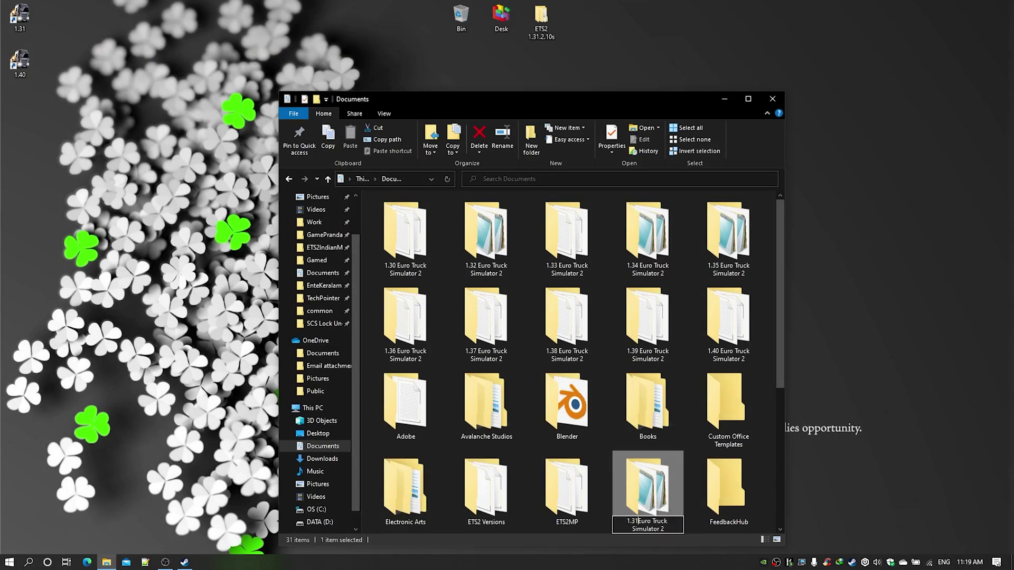
pyautogui.press('Return')
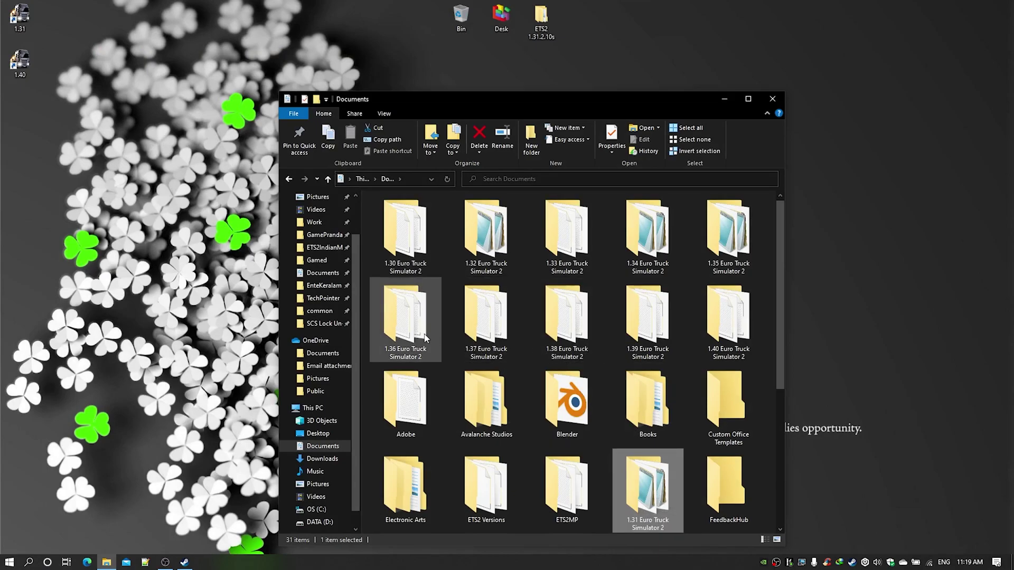
# Rename the 1.36 Euro Truck Simulator 2 folder as Euro Truck Simulator 2 by removing its version prefix
pyautogui.click(426, 338)
pyautogui.click(379, 350)
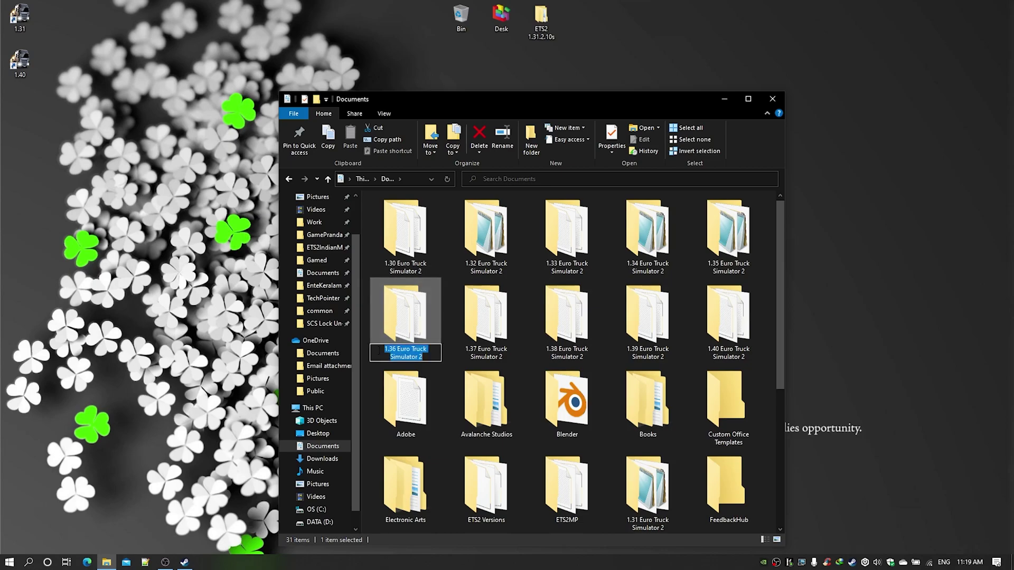
pyautogui.moveTo(379, 351); pyautogui.dragTo(397, 349)
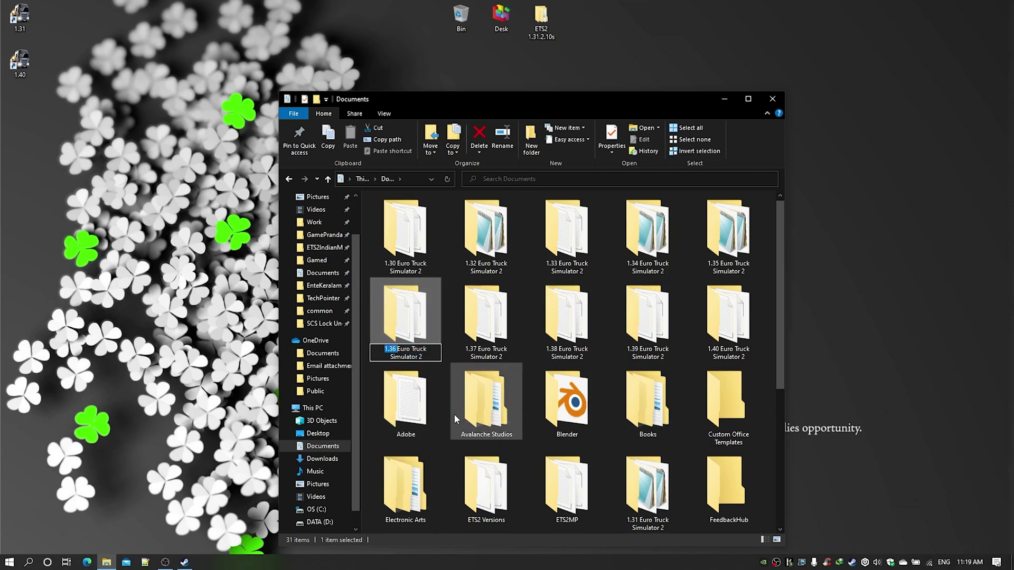
pyautogui.press('Delete')
pyautogui.press('Delete')
pyautogui.press('Return')
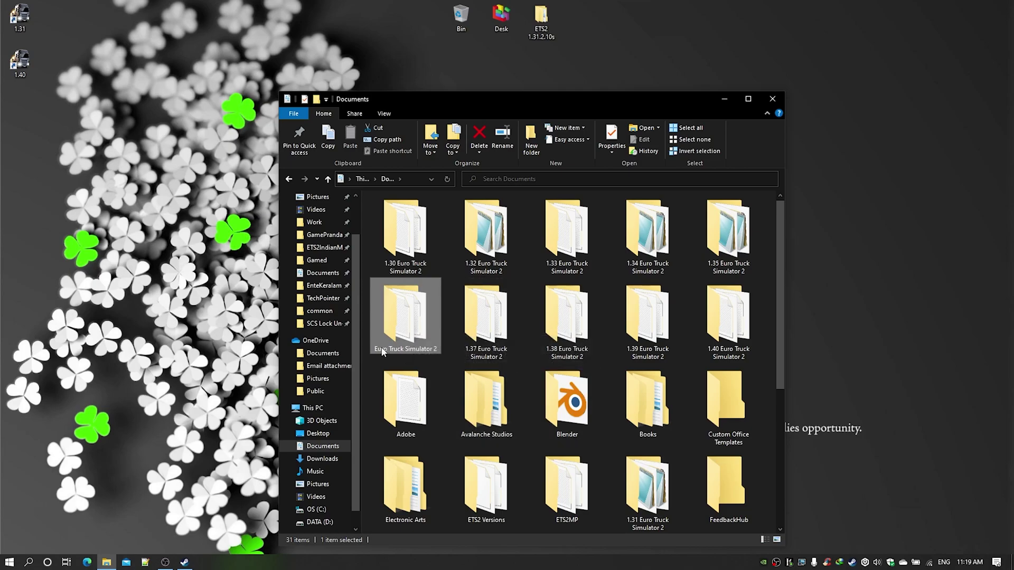
# Open the folder just renamed from 1.36, inspect its mod and profiles folders, and return to Documents
pyautogui.doubleClick(407, 301)
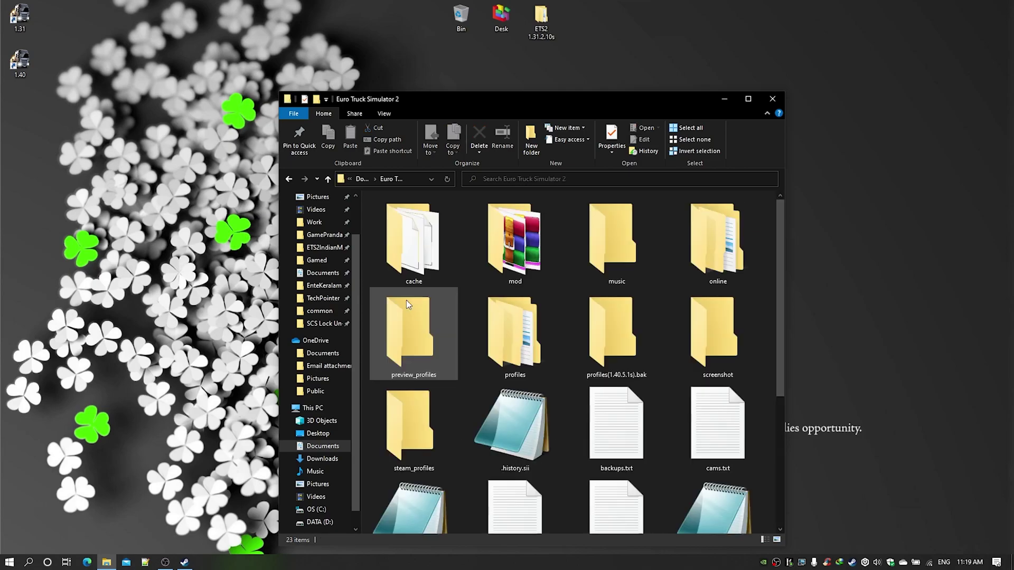
pyautogui.click(534, 251)
pyautogui.click(531, 365)
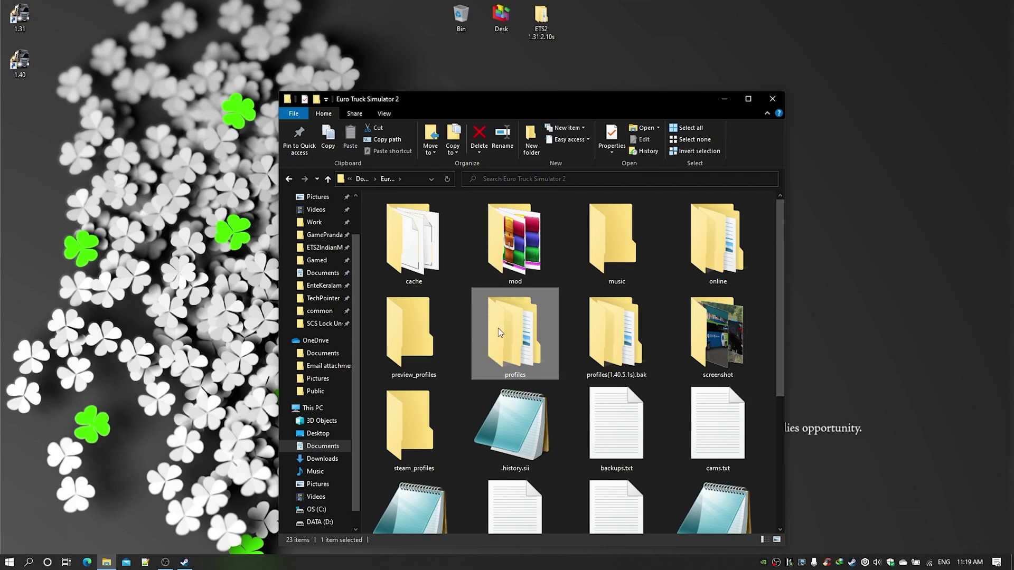
pyautogui.click(520, 238)
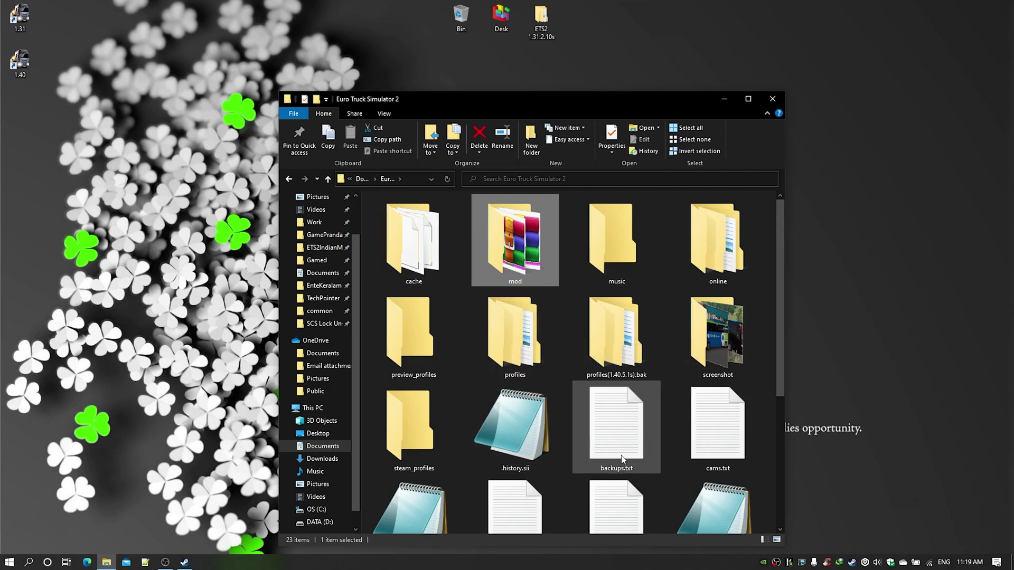
pyautogui.click(357, 180)
pyautogui.moveTo(482, 300)
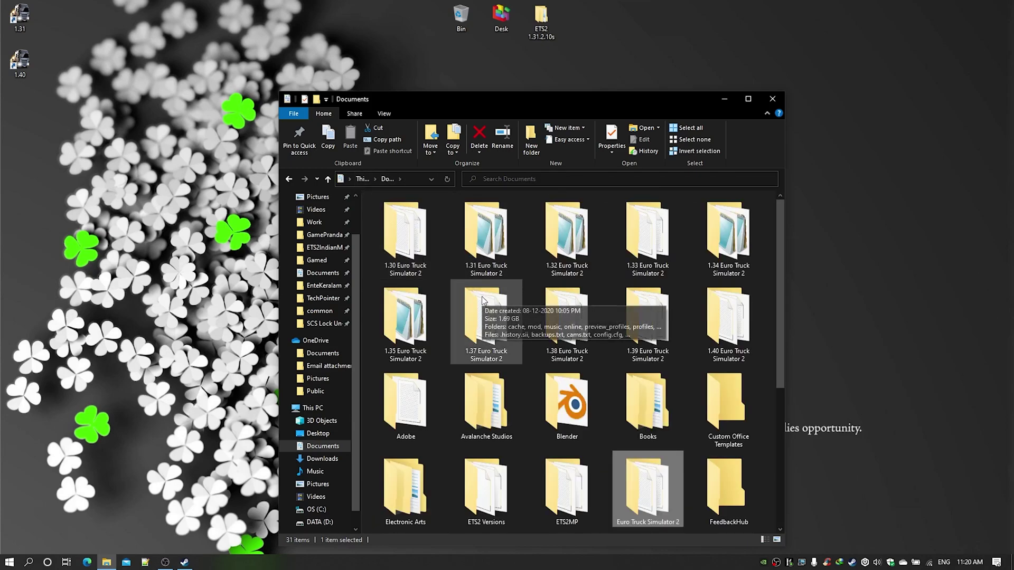